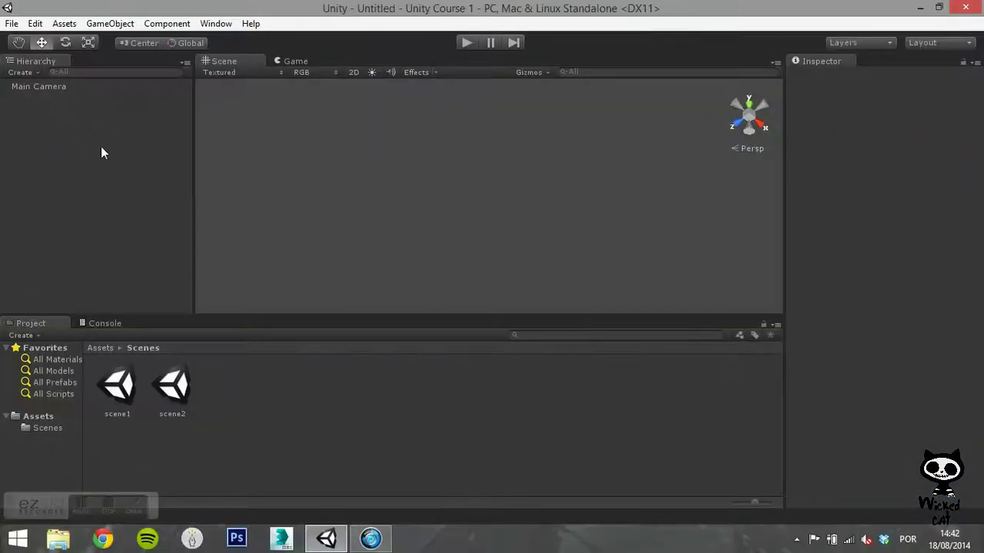
Add a Cube to the scene and set its position to 0, 0, 0.
left_click(35, 72)
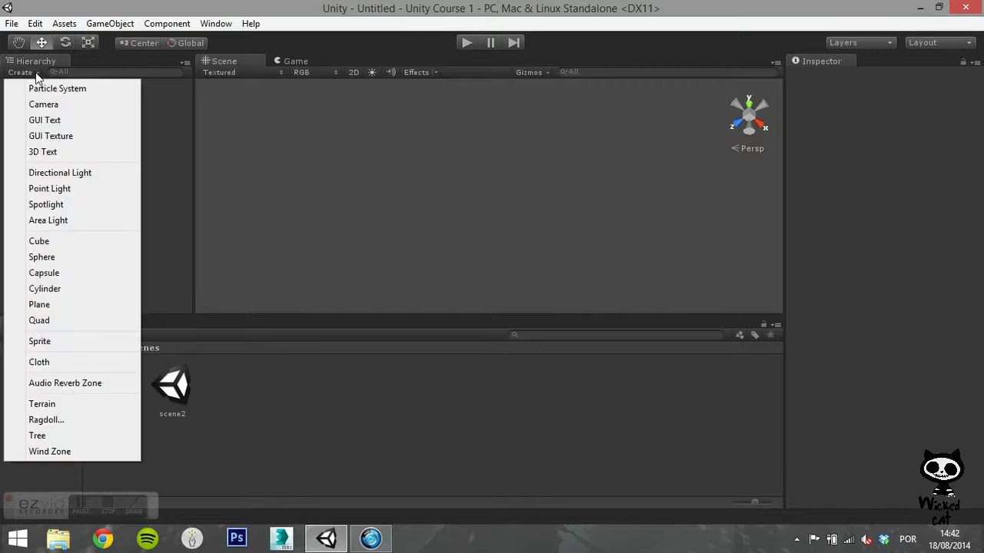
left_click(52, 242)
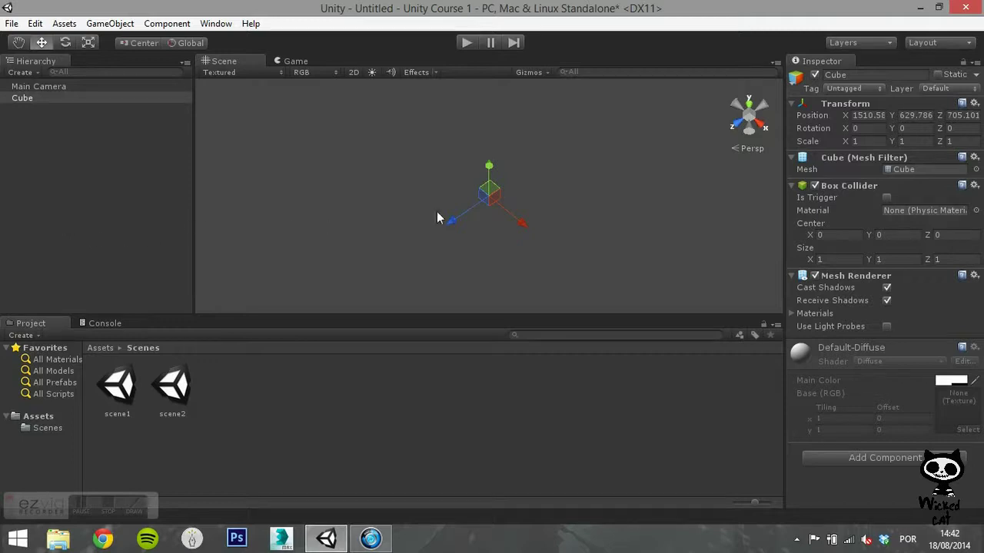
left_click(873, 116)
type("0")
left_click(927, 115)
type("0")
left_click(951, 116)
type("0")
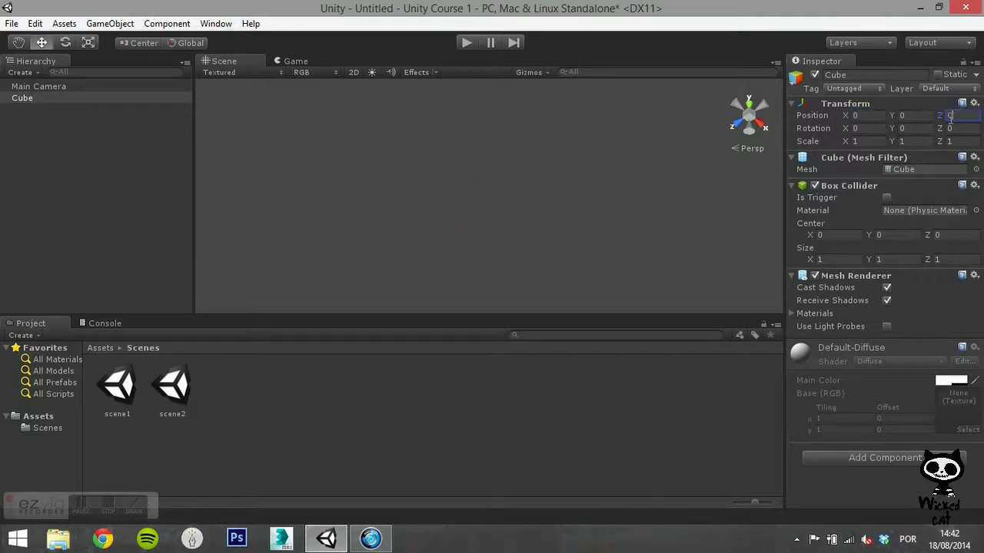
Frame the Cube in the Scene view and orbit around it.
double_click(29, 99)
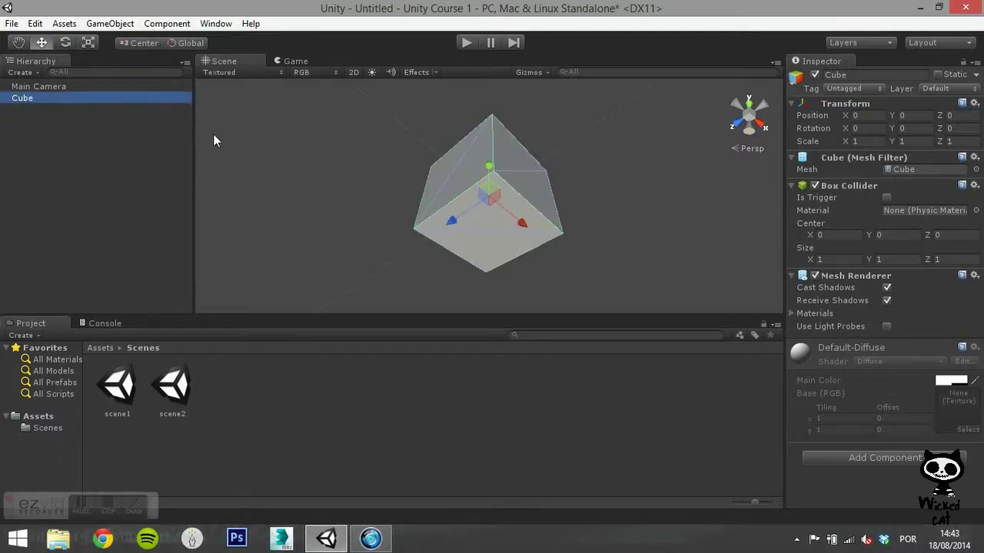
left_click_drag(404, 149, 506, 415, "alt")
scroll(447, 166, "up", 5)
scroll(447, 165, "down", 5)
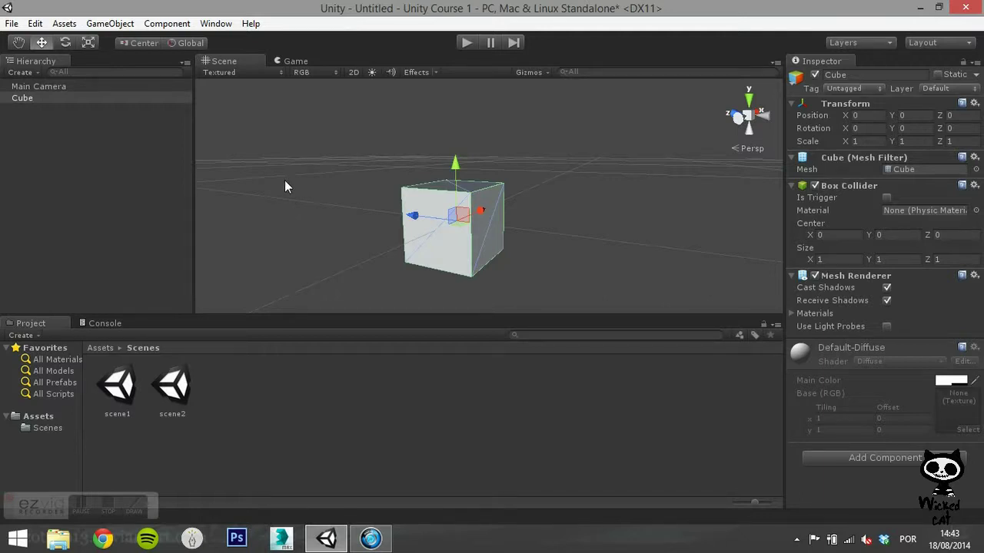
Drag the cube along its Z axis.
left_click(35, 23)
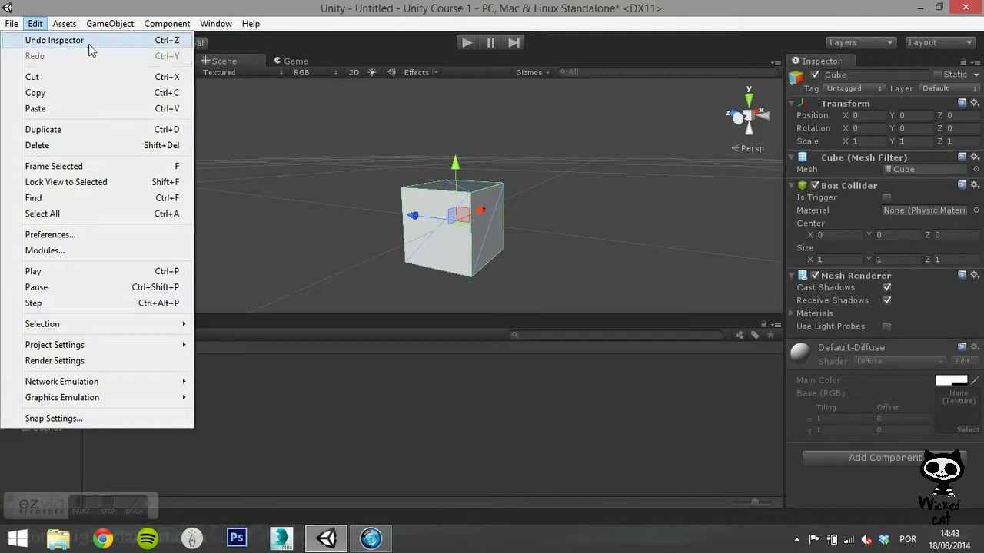
left_click(428, 218)
left_click_drag(427, 216, 569, 235)
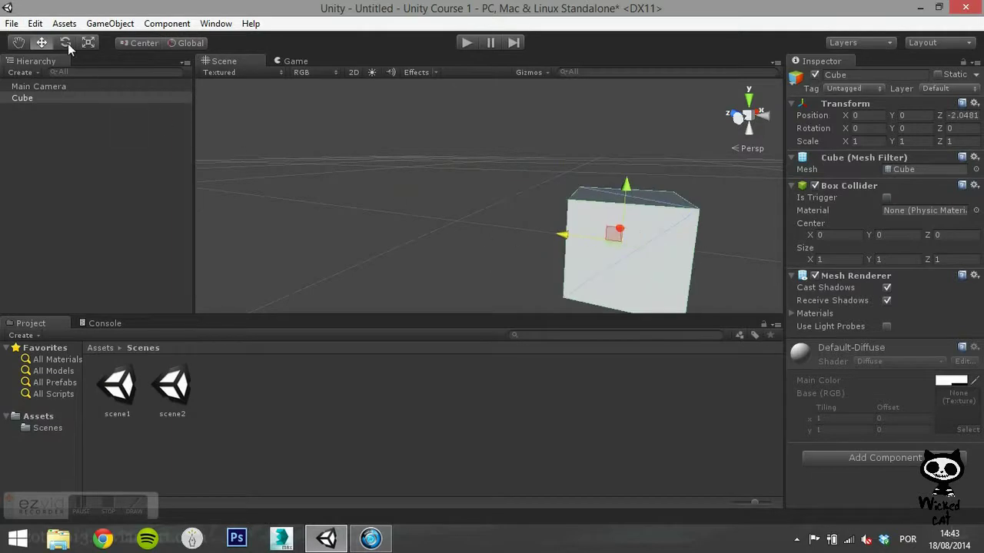
Undo the Z move, redo it, then undo it again to return the cube to origin.
left_click(35, 24)
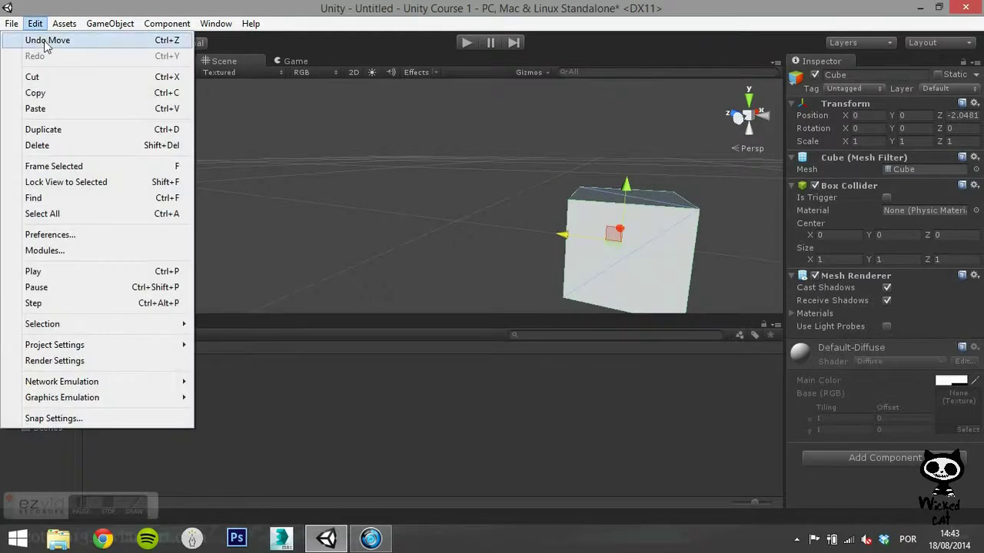
left_click(44, 41)
left_click(35, 24)
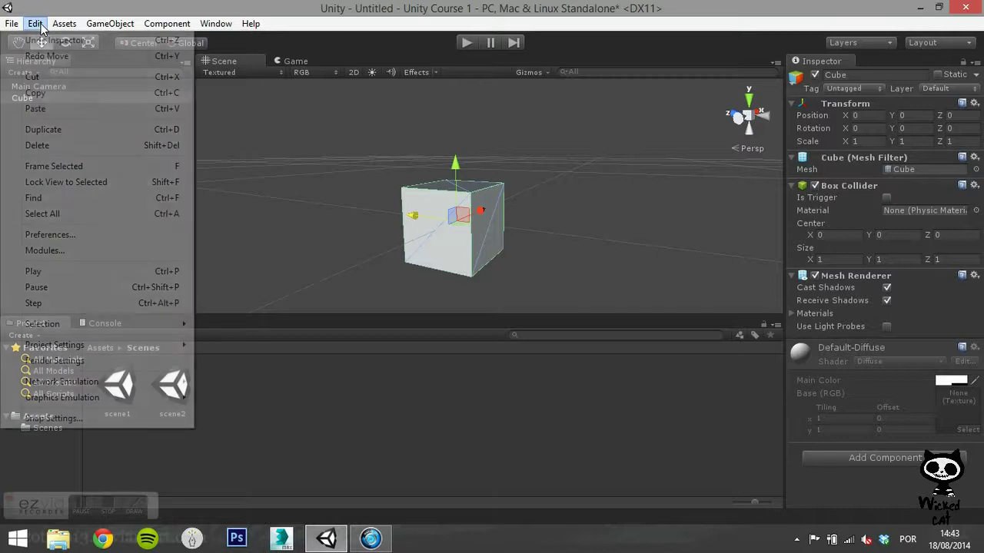
left_click(48, 56)
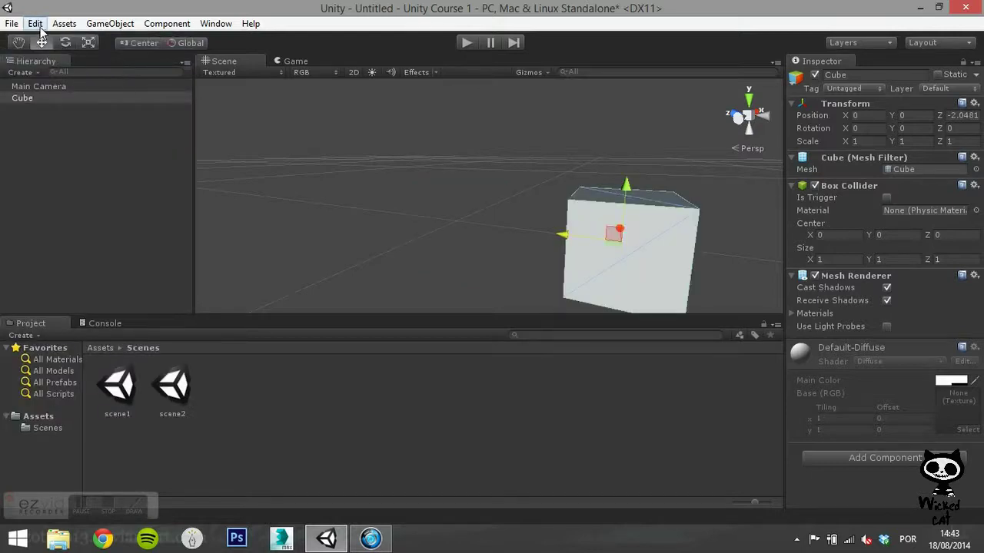
left_click(36, 23)
left_click(45, 40)
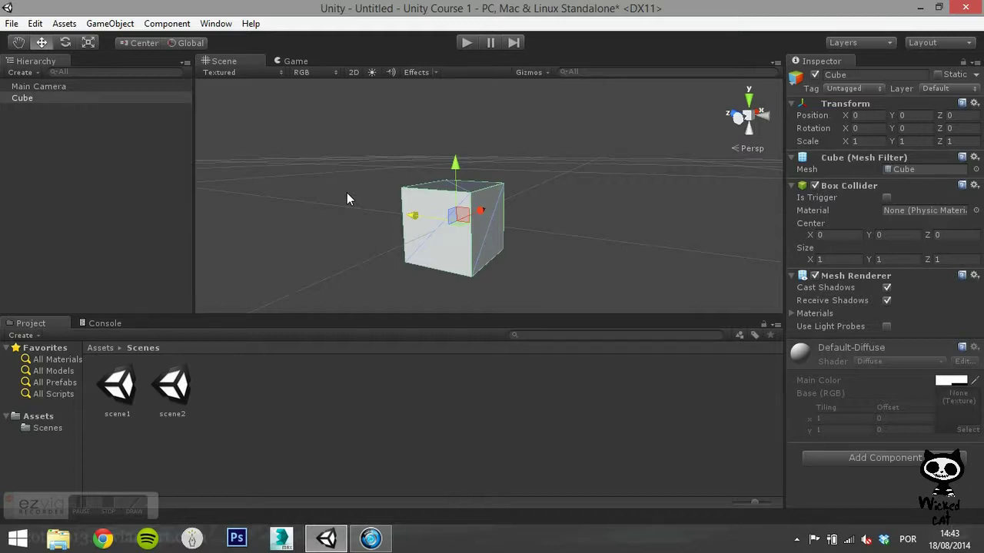
Cut the cube, nudge it along Z, and paste it back.
left_click(35, 24)
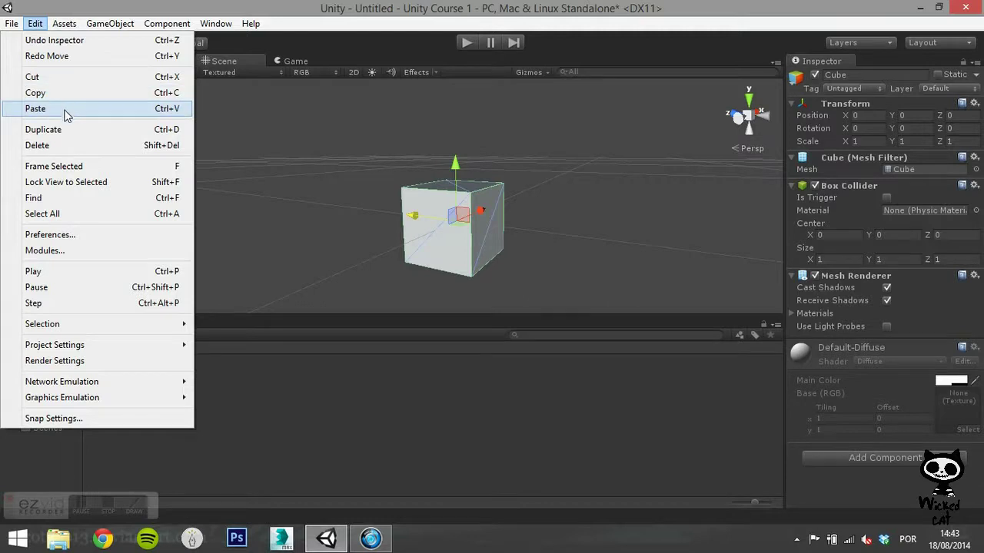
left_click(66, 78)
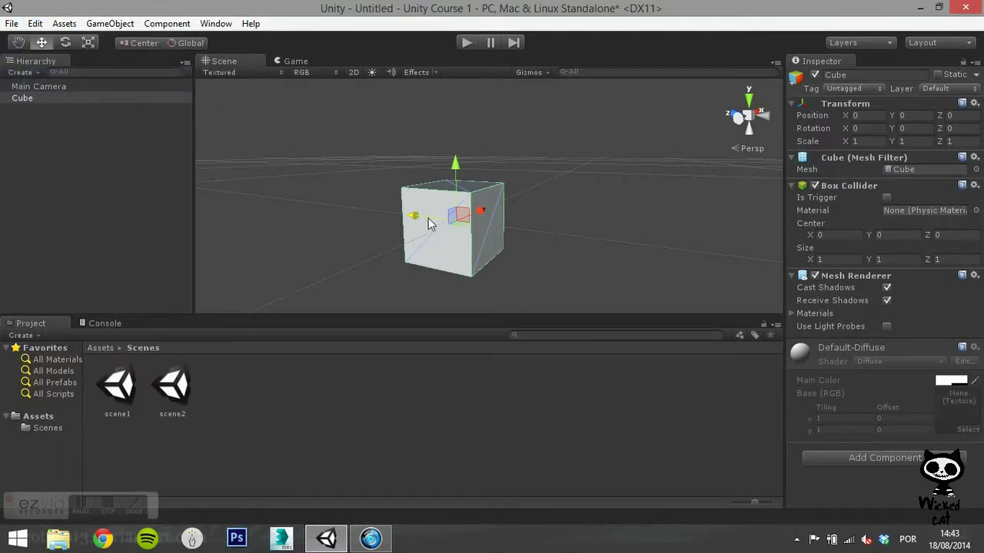
left_click_drag(416, 216, 412, 216)
left_click(35, 23)
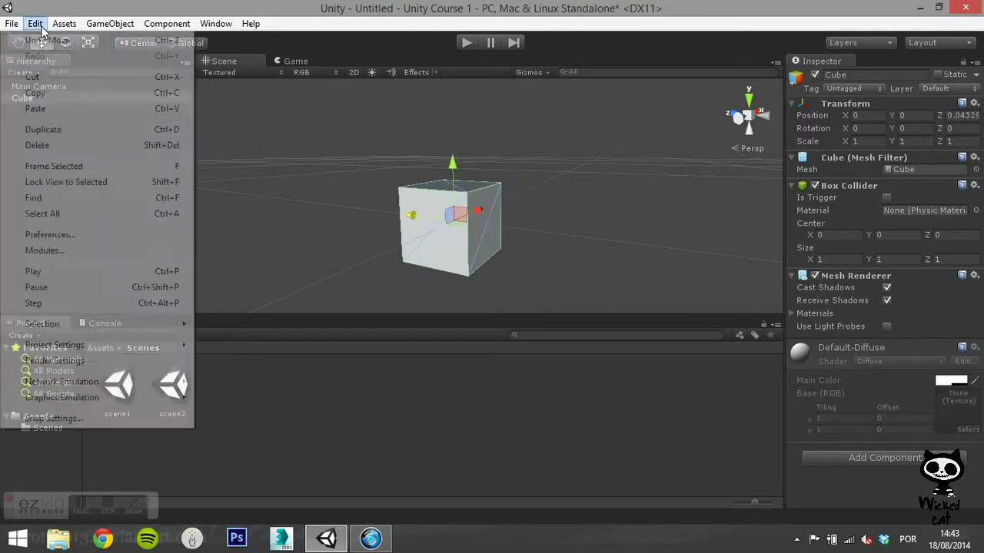
left_click(68, 105)
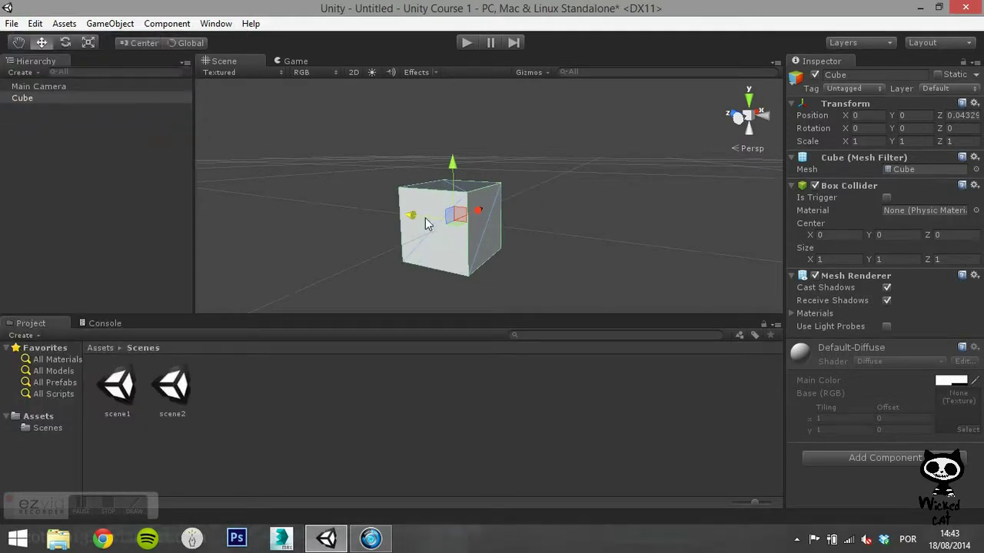
mouse_move(427, 222)
left_mouse_down()
mouse_move(520, 237)
mouse_move(419, 224)
left_mouse_up()
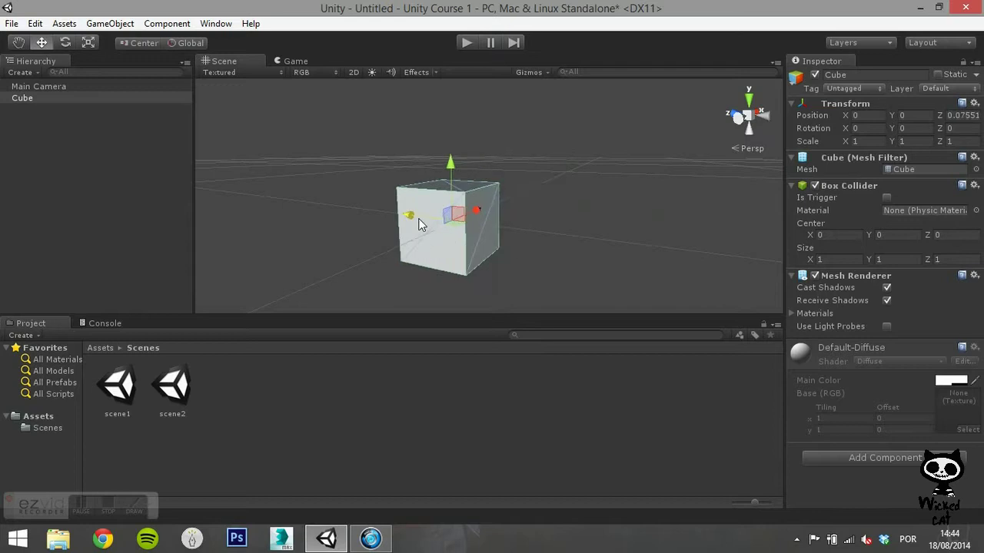
Copy and paste the cube beside the original, delete the copy, and reselect the original.
left_click(36, 24)
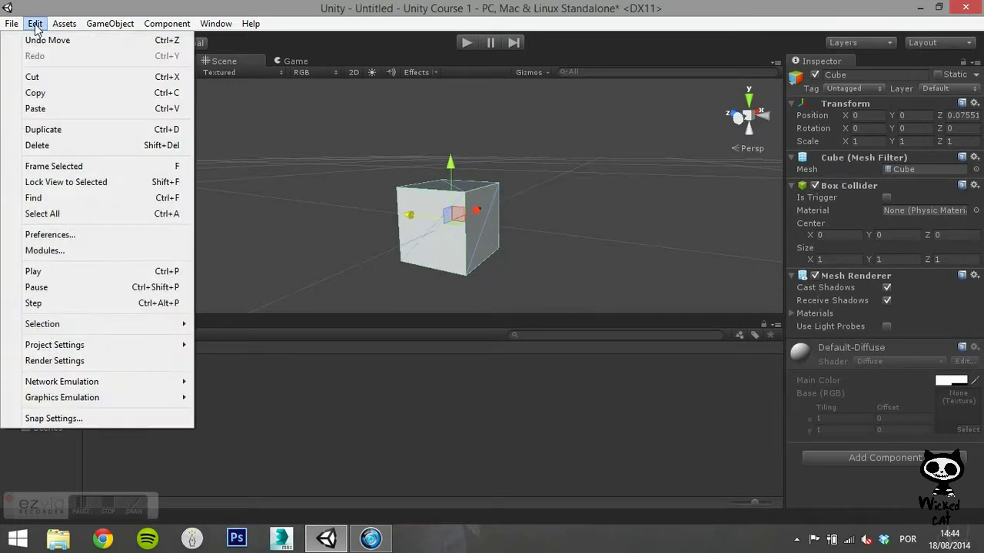
left_click(52, 95)
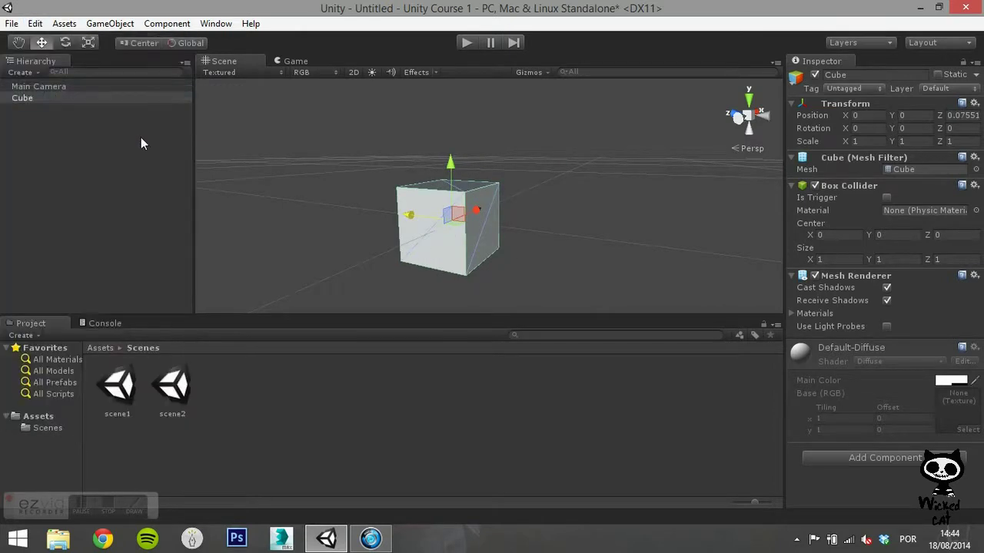
left_click(36, 24)
left_click(56, 109)
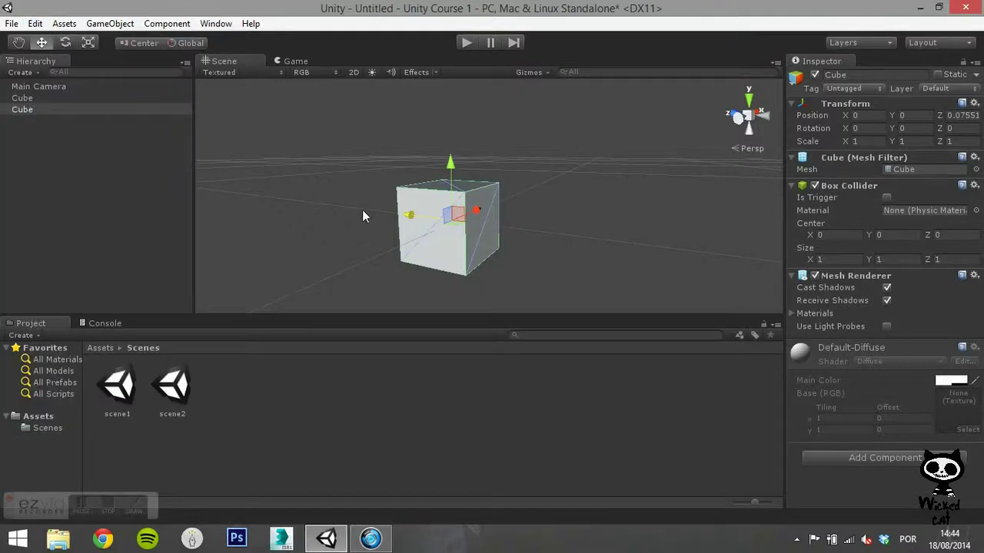
left_click_drag(416, 223, 506, 242)
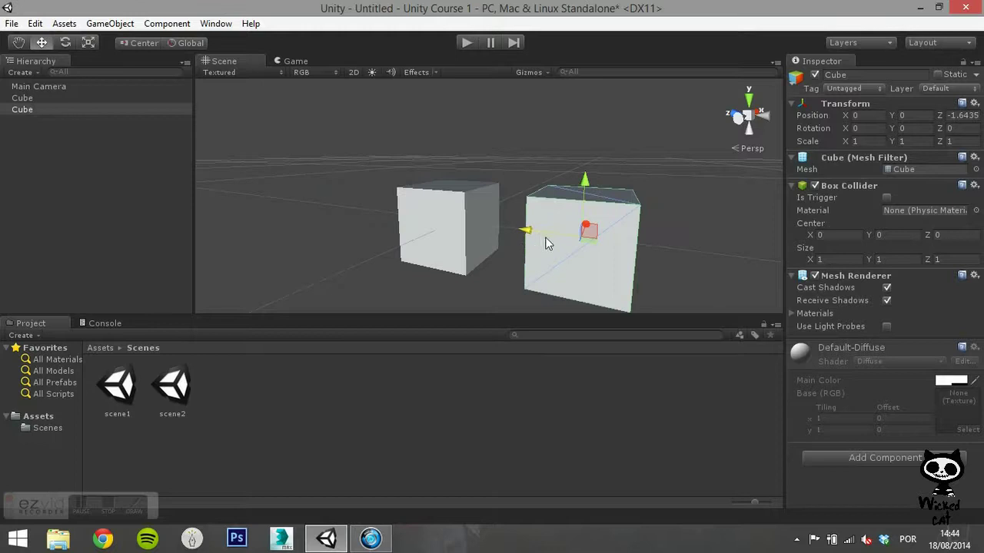
key("Delete")
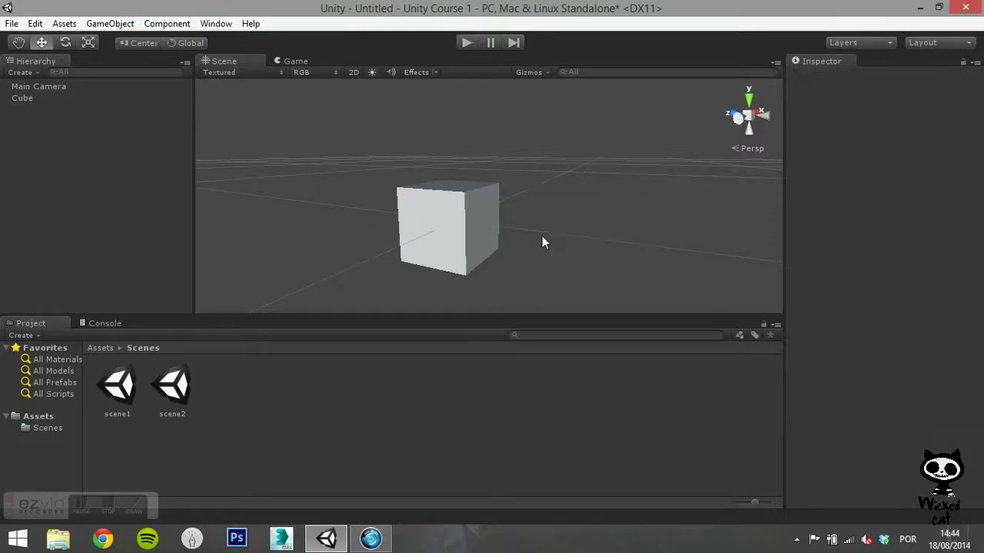
left_click(475, 224)
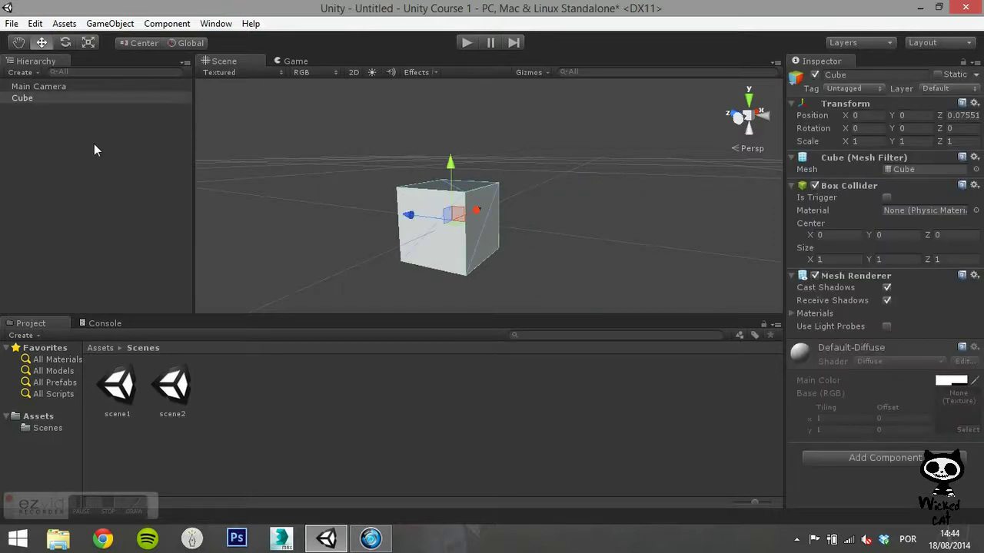
Duplicate the cube, slide the copy along Z to 2.26112, then delete it.
left_click(36, 23)
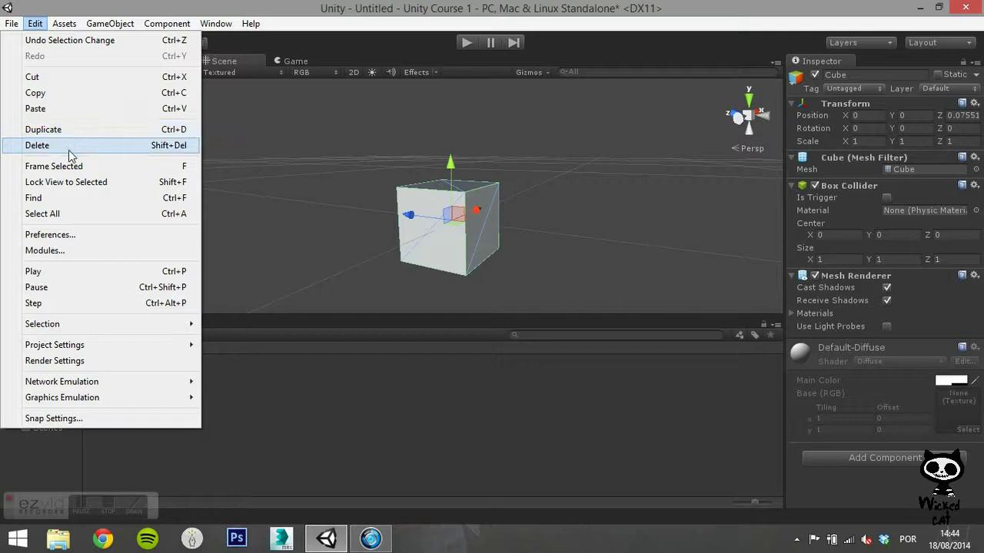
left_click(70, 131)
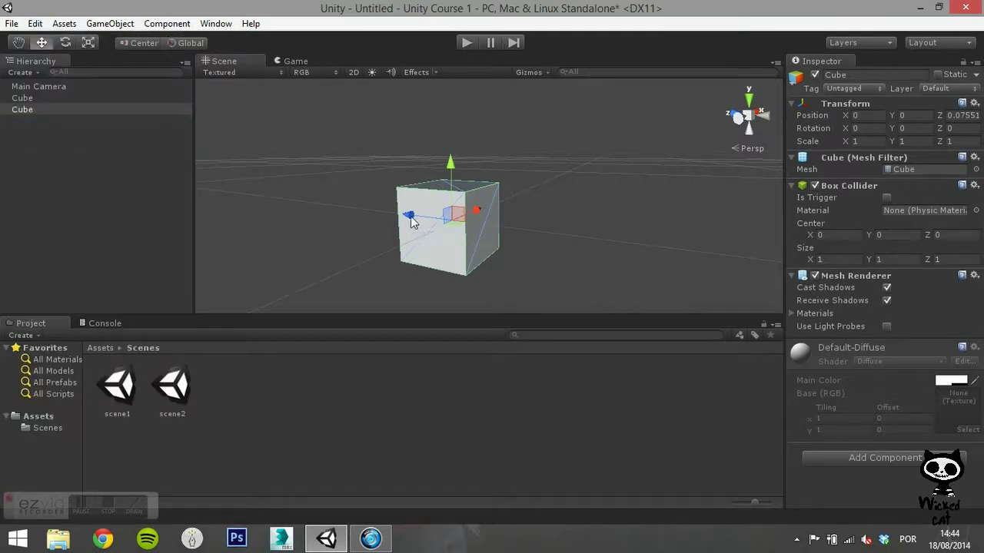
left_click_drag(411, 218, 292, 206)
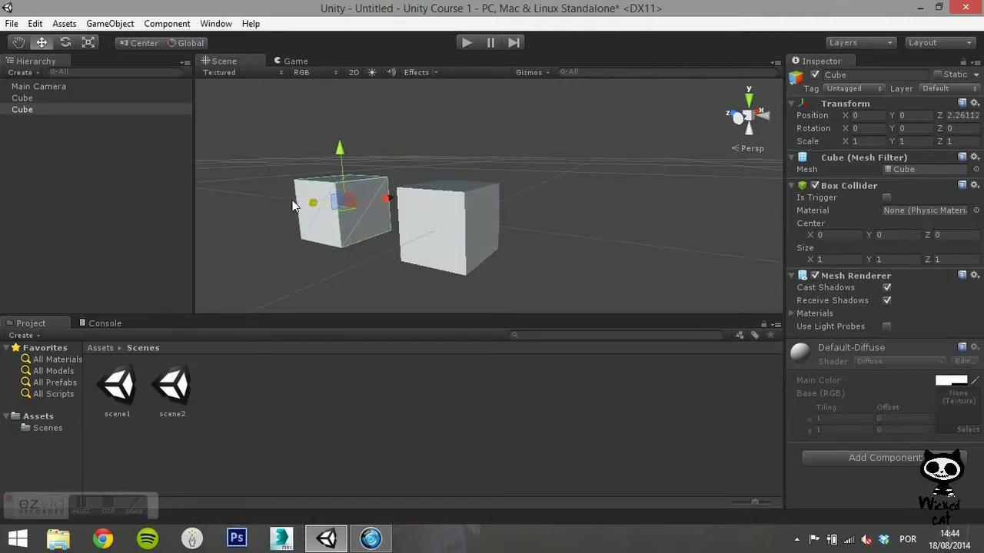
left_click(36, 24)
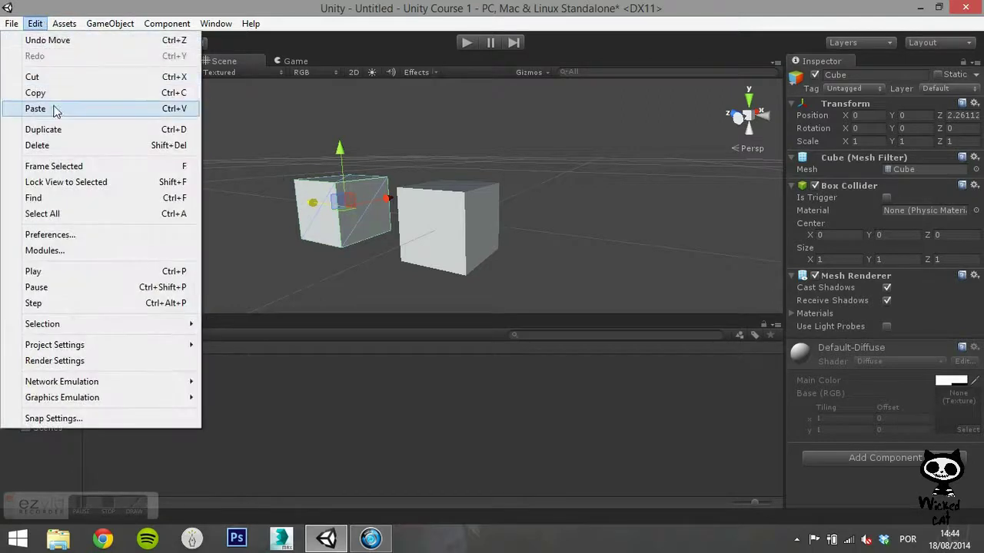
left_click(55, 146)
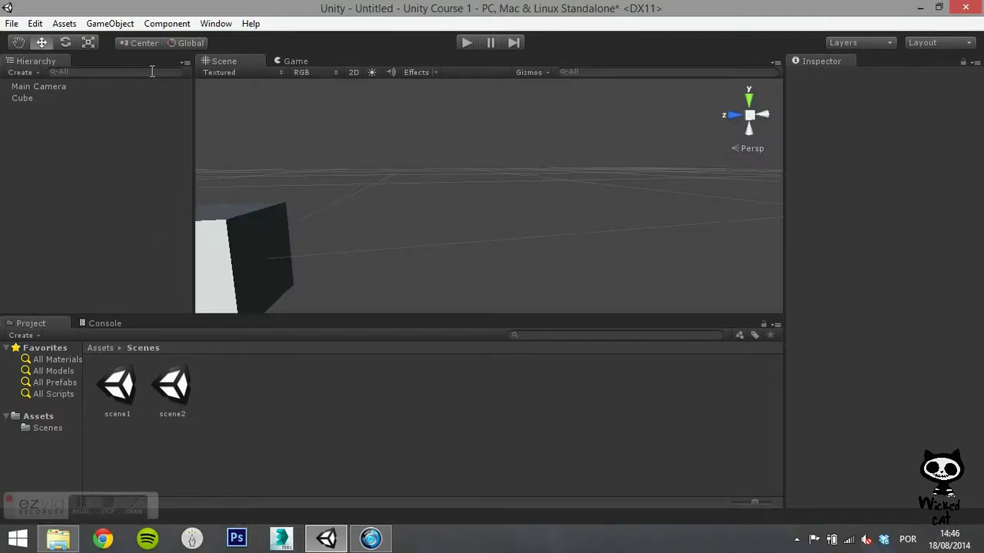
left_click(36, 23)
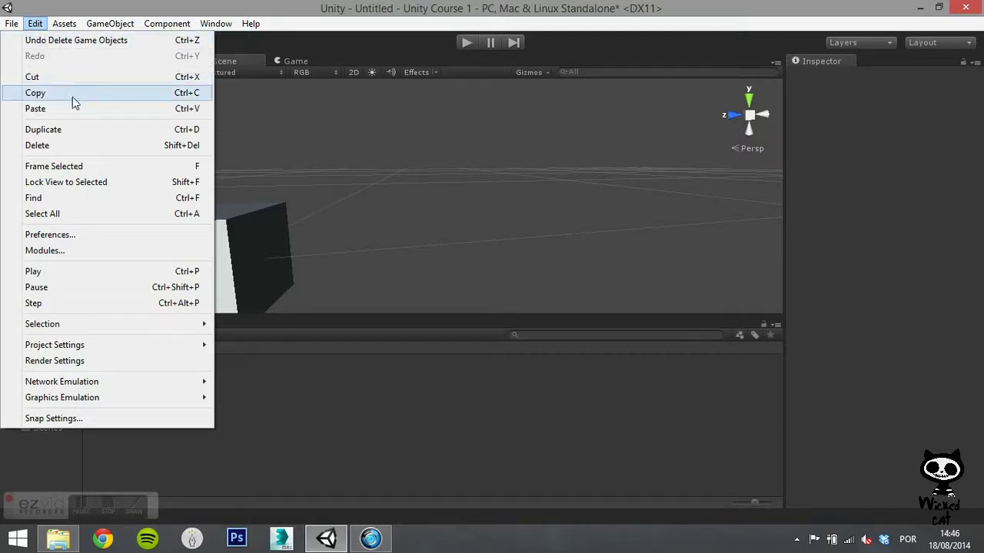
left_click(78, 166)
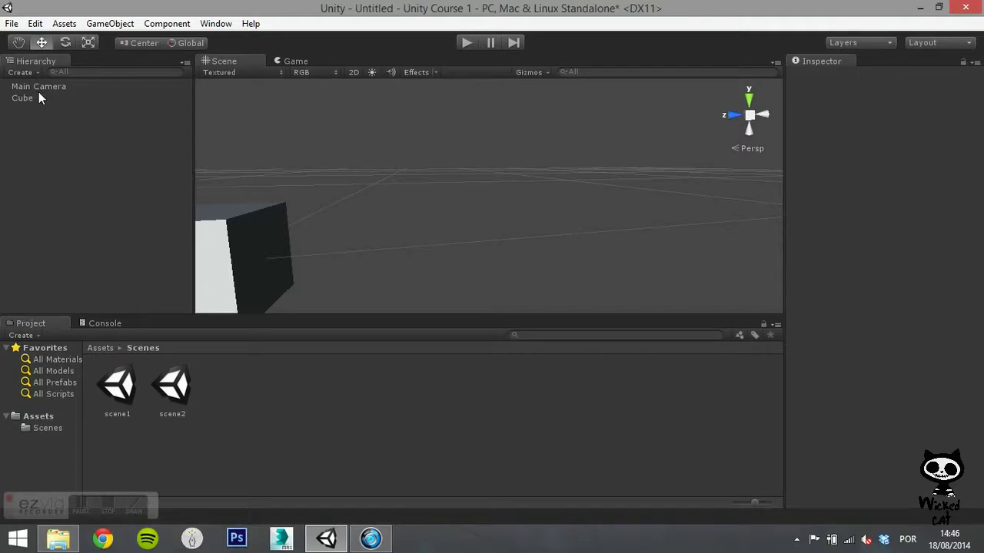
left_click(35, 23)
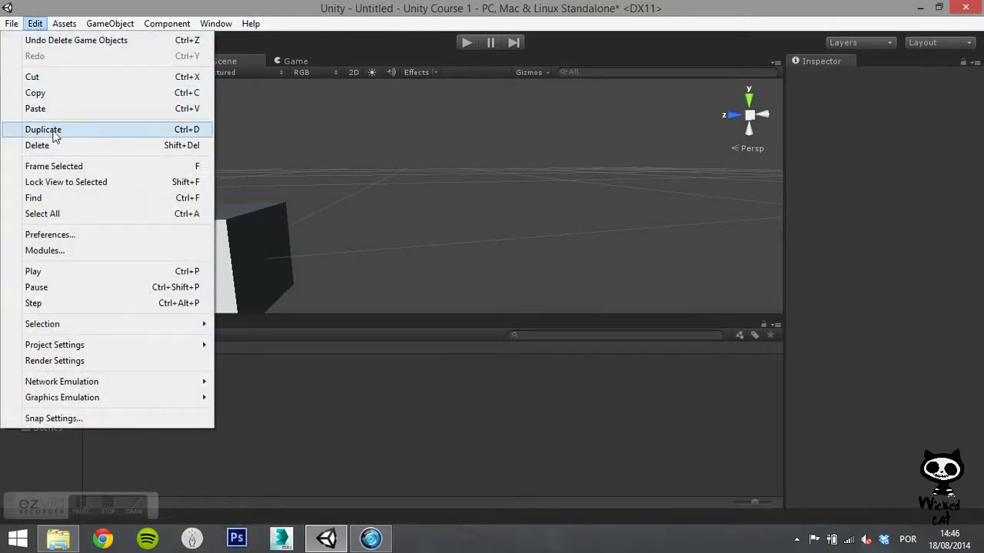
left_click(15, 166)
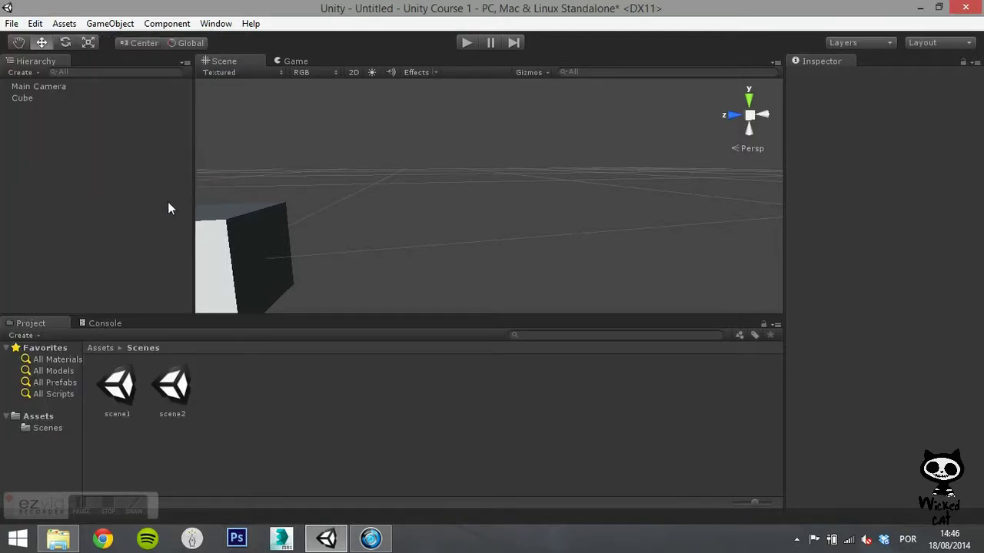
Select the Cube, orbit away, and lock the Scene view onto it with Lock View to Selected.
double_click(41, 99)
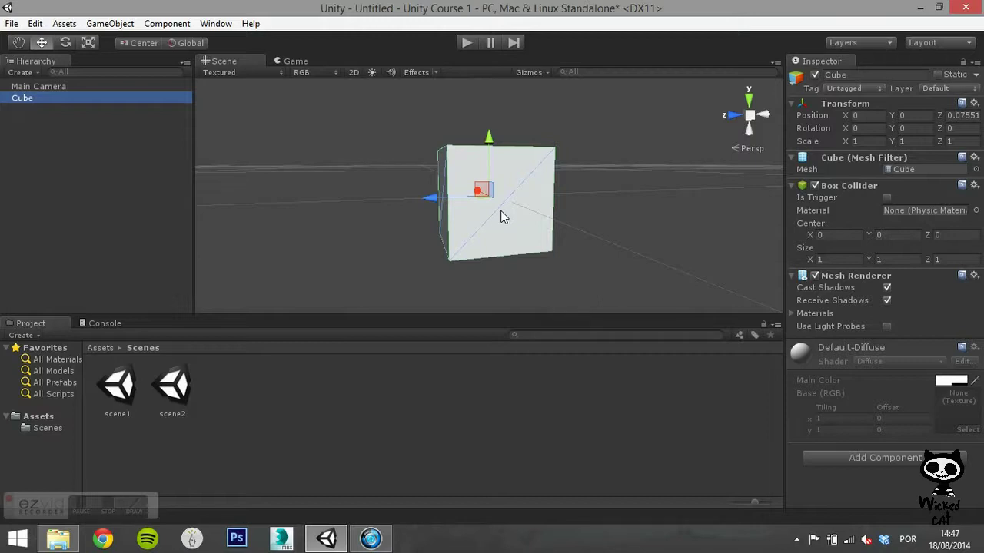
left_click(34, 23)
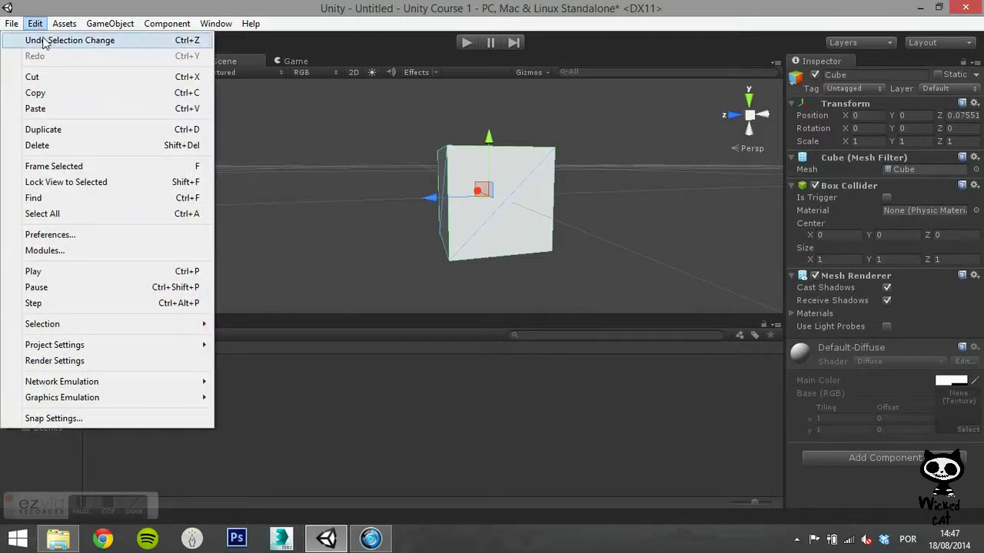
right_click_drag(510, 171, 222, 165)
left_click(35, 23)
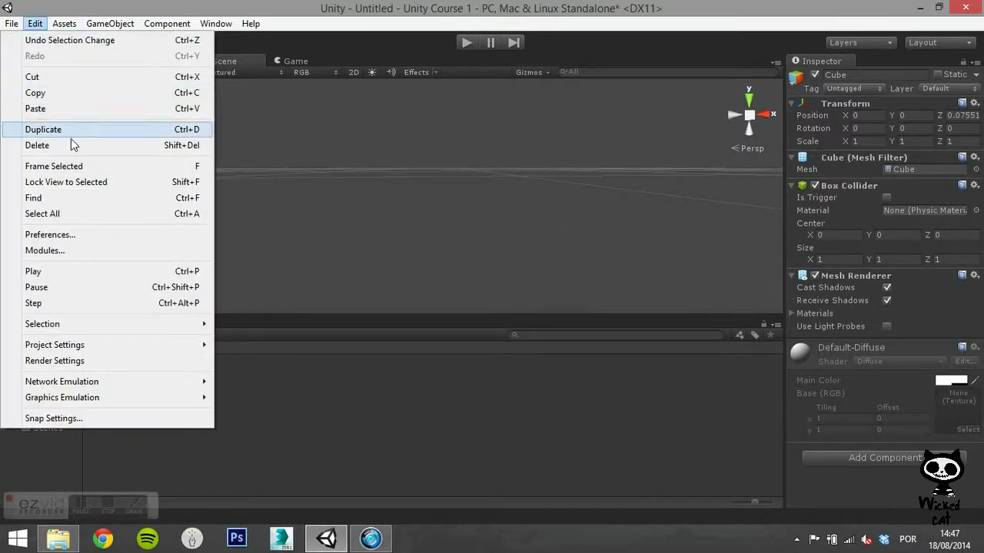
left_click(64, 180)
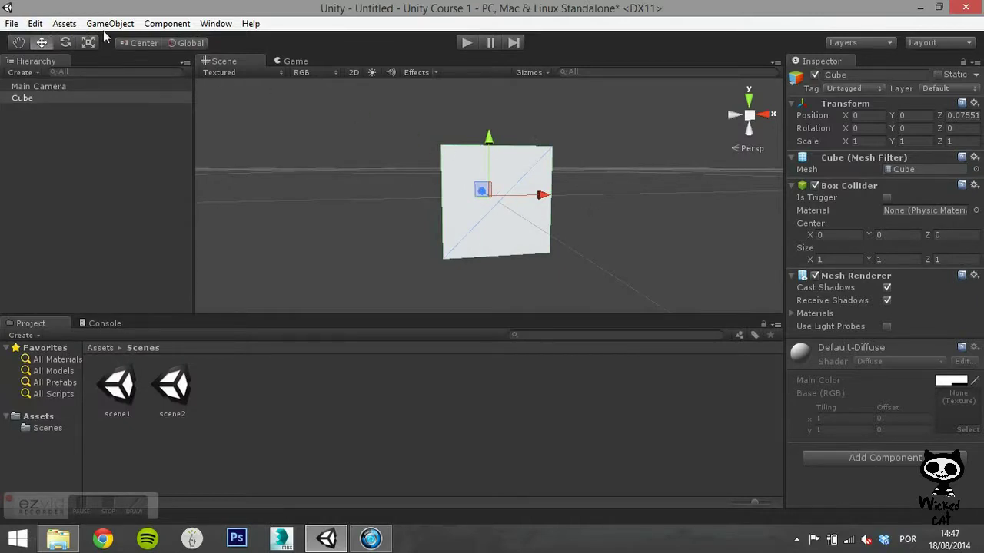
left_click(35, 23)
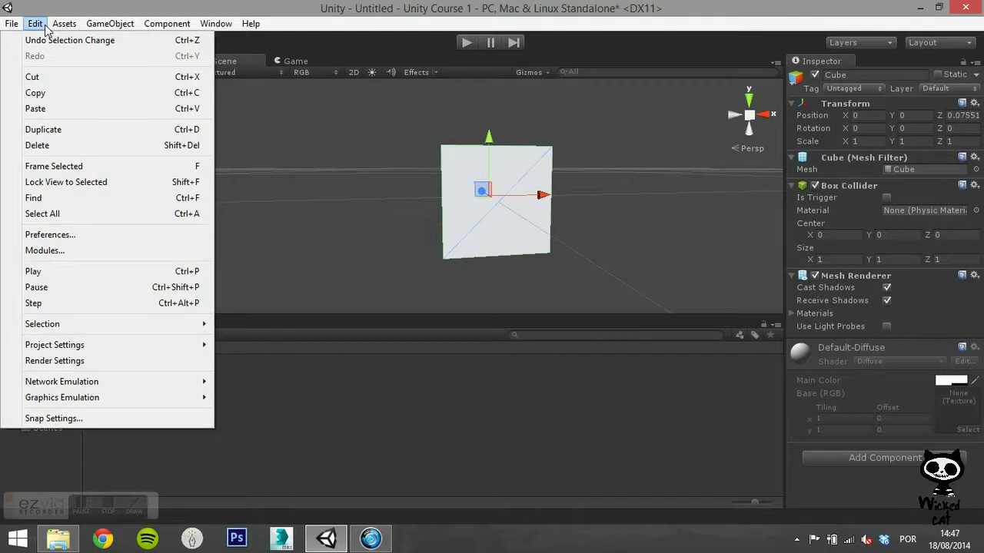
left_click(59, 196)
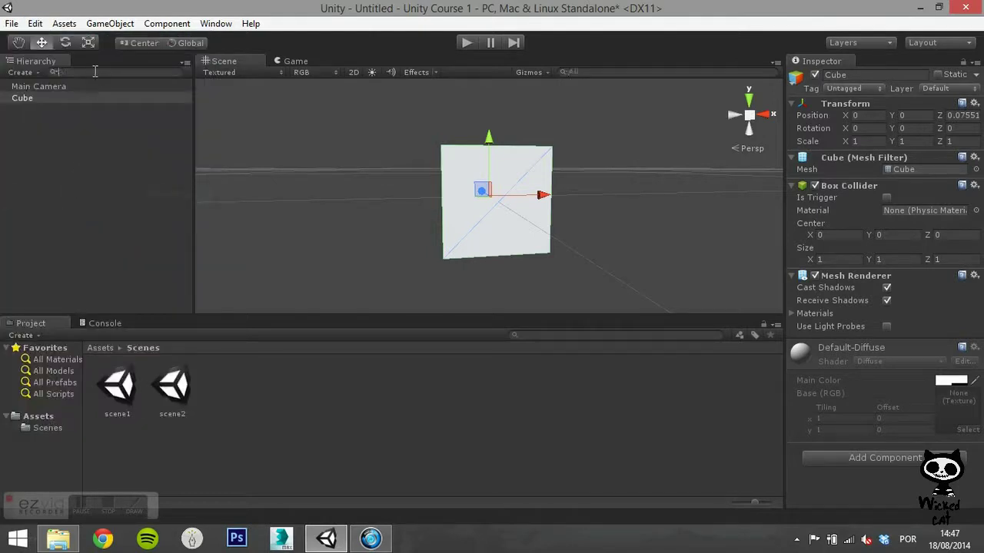
right_click_drag(418, 165, 138, 154)
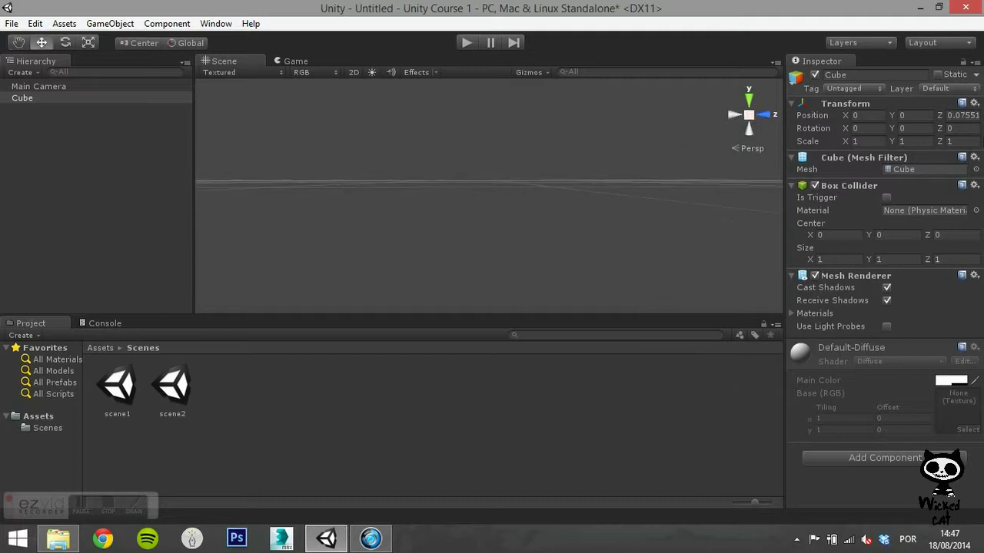
left_click(34, 24)
left_click(55, 197)
type("cube")
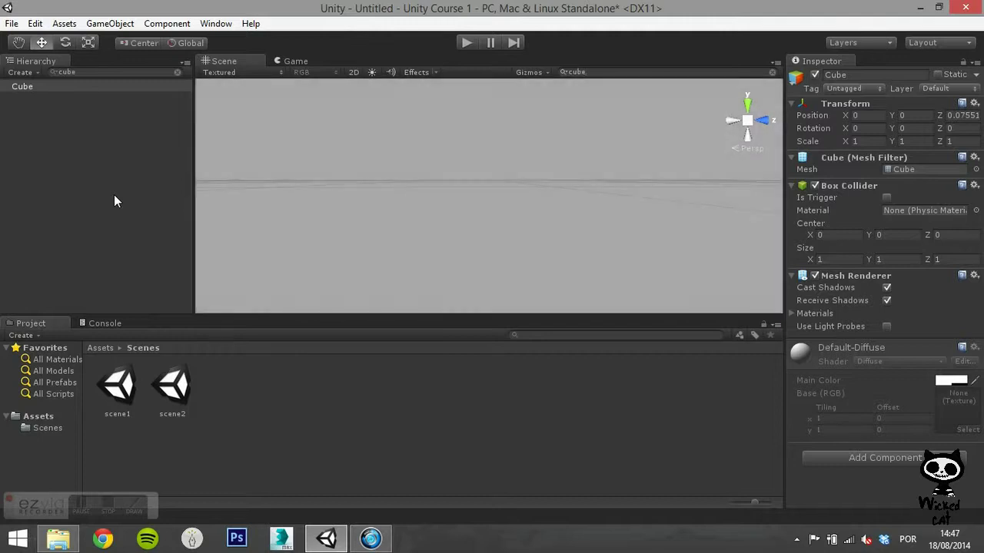
left_click_drag(397, 176, 465, 176, "alt")
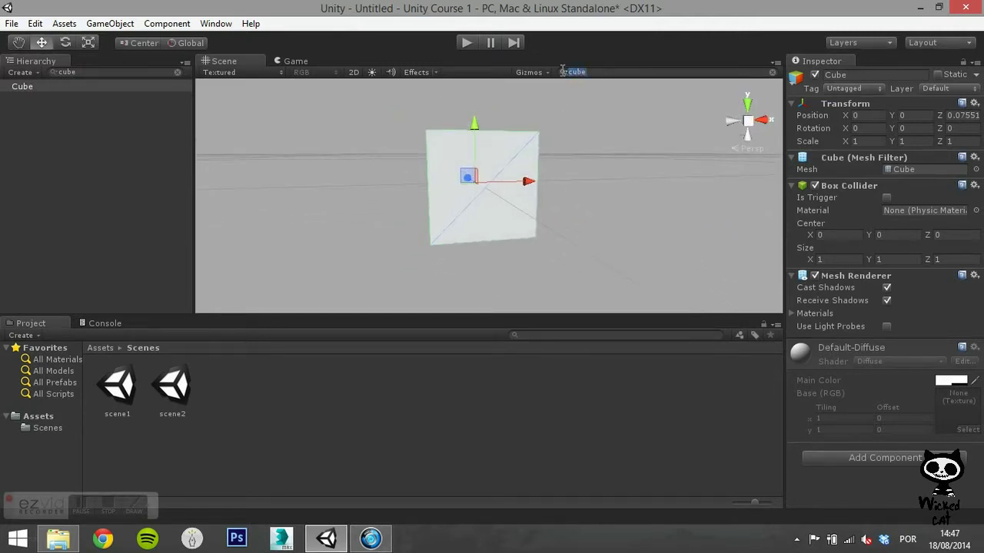
key("BackSpace")
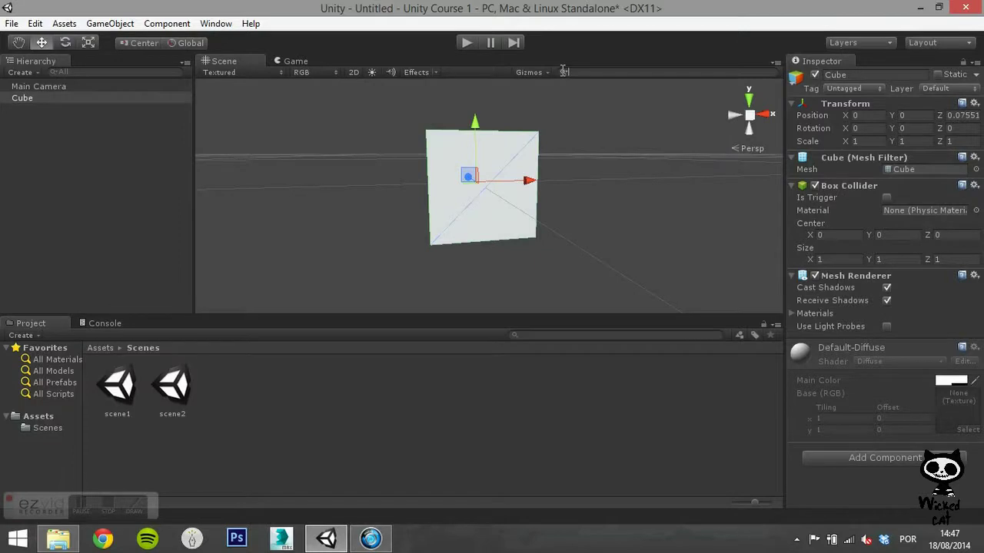
Select both Main Camera and Cube via Select All and Ctrl+A, then orbit the view.
left_click(36, 23)
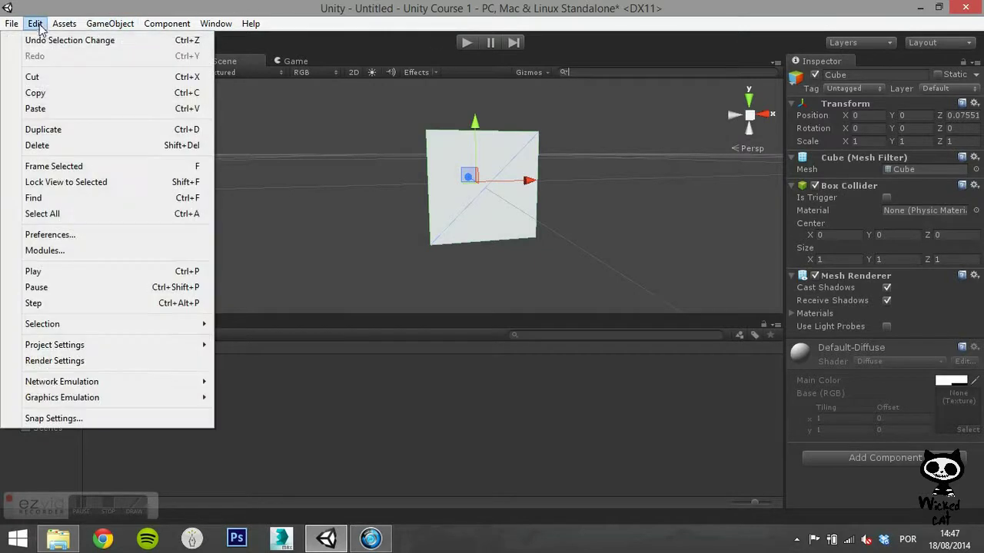
left_click(58, 214)
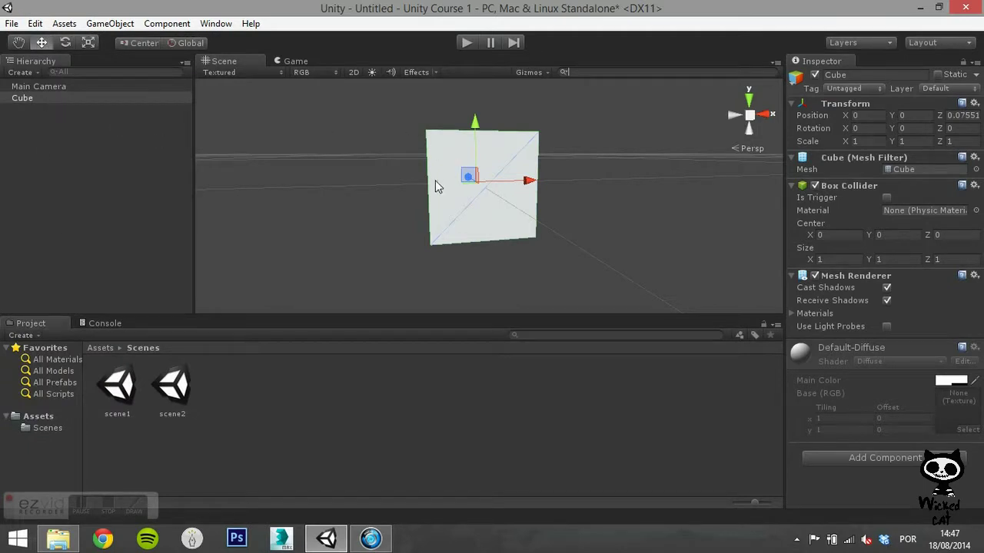
key("ctrl+a")
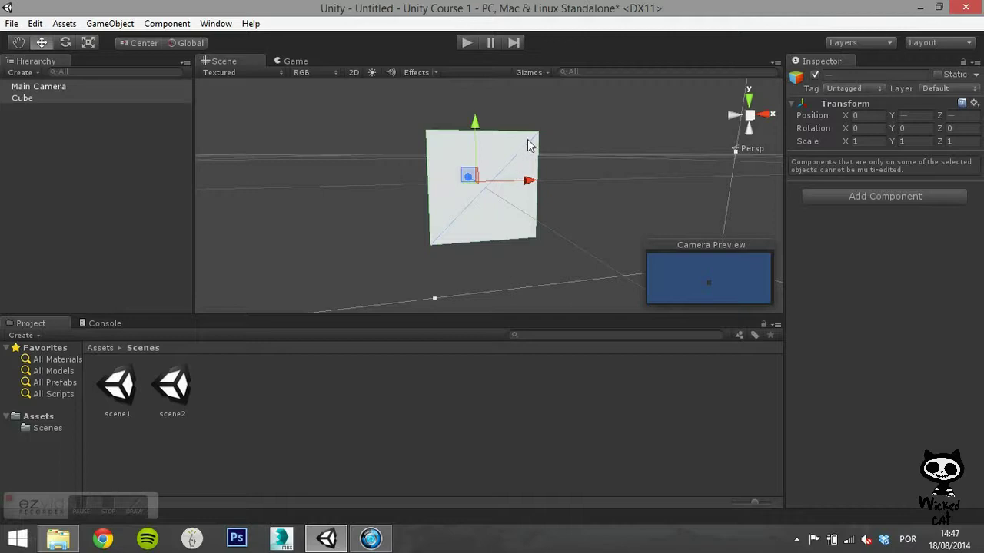
left_click_drag(573, 159, 602, 164, "alt")
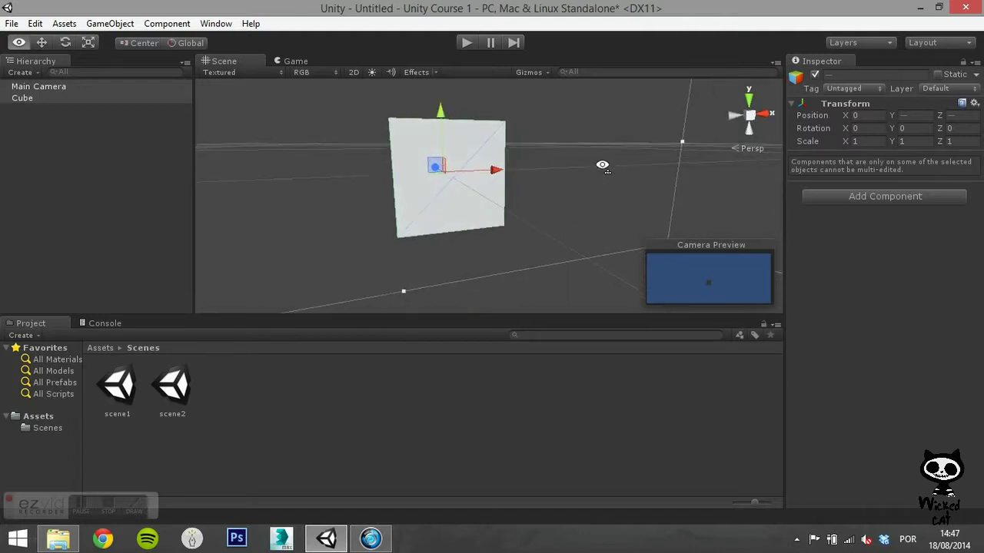
Deselect everything and open Preferences, moving the window toward the centre.
left_click(298, 166)
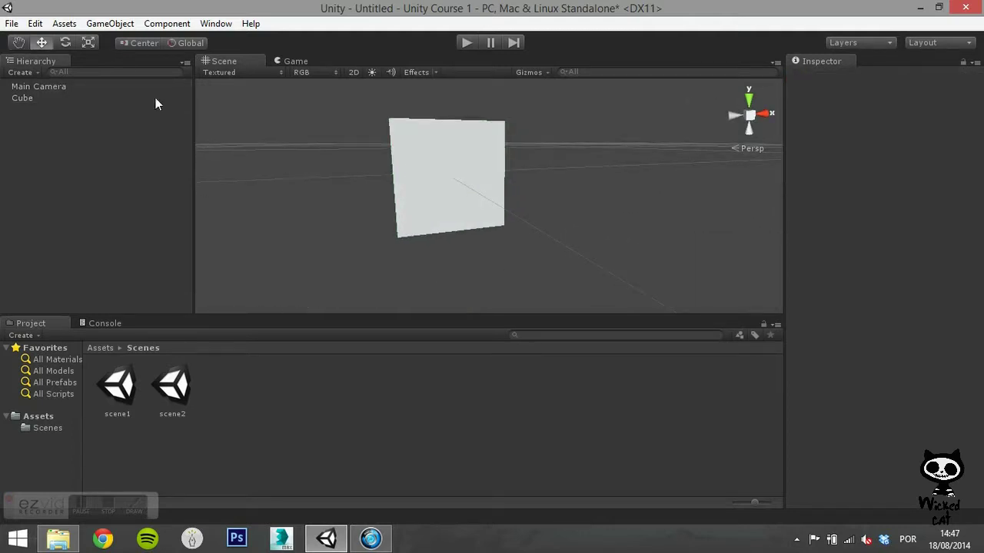
left_click(36, 24)
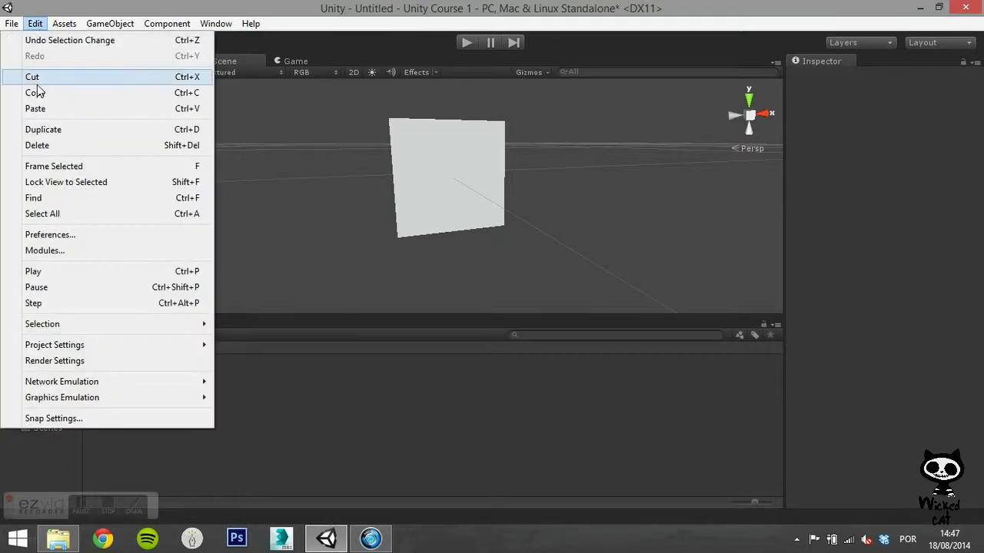
left_click(64, 235)
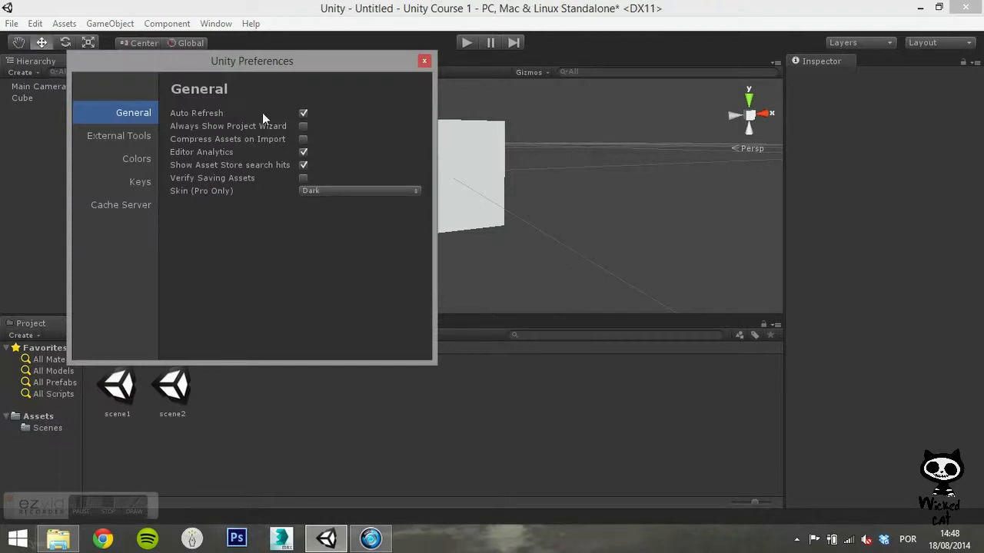
left_click_drag(265, 66, 380, 89)
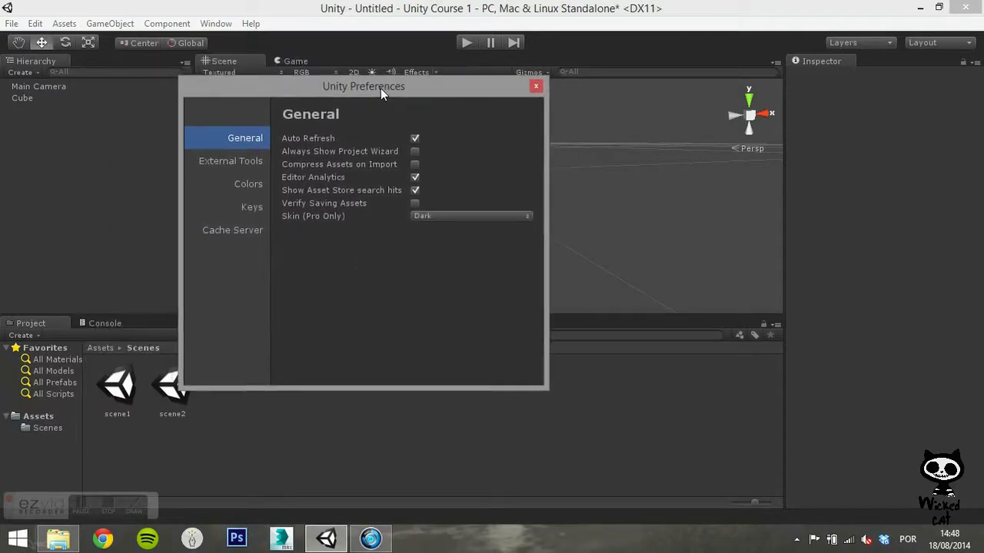
Toggle Auto Refresh off and back on, and leave the editor skin set to Dark.
left_click(415, 140)
left_click(416, 140)
left_click(520, 219)
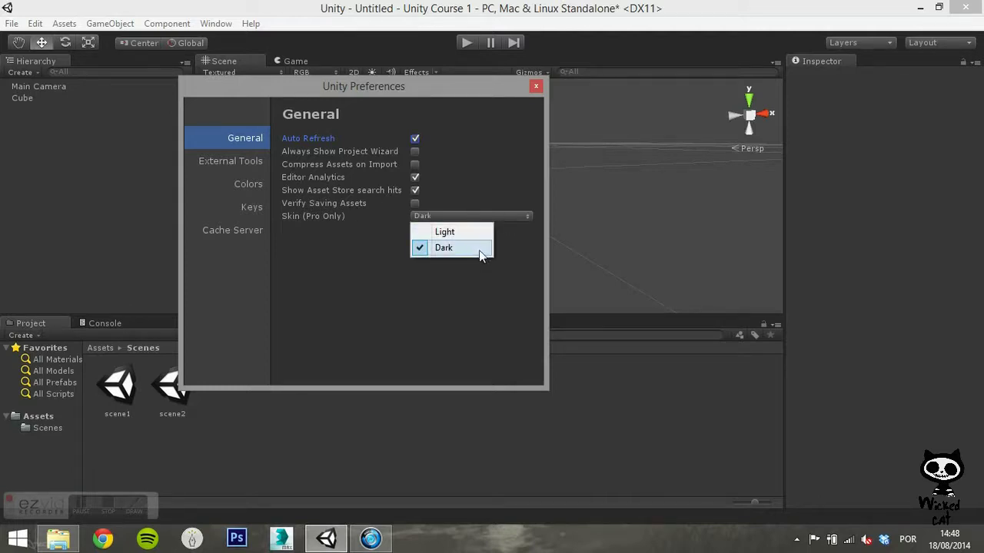
left_click(514, 249)
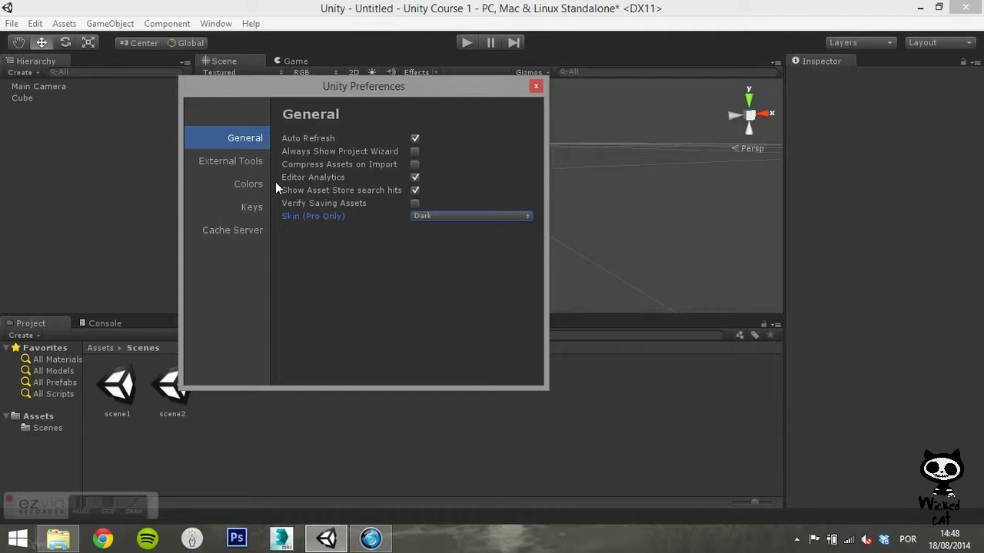
On External Tools, review script editor and image app choices and turn off Editor Attaching.
left_click(256, 159)
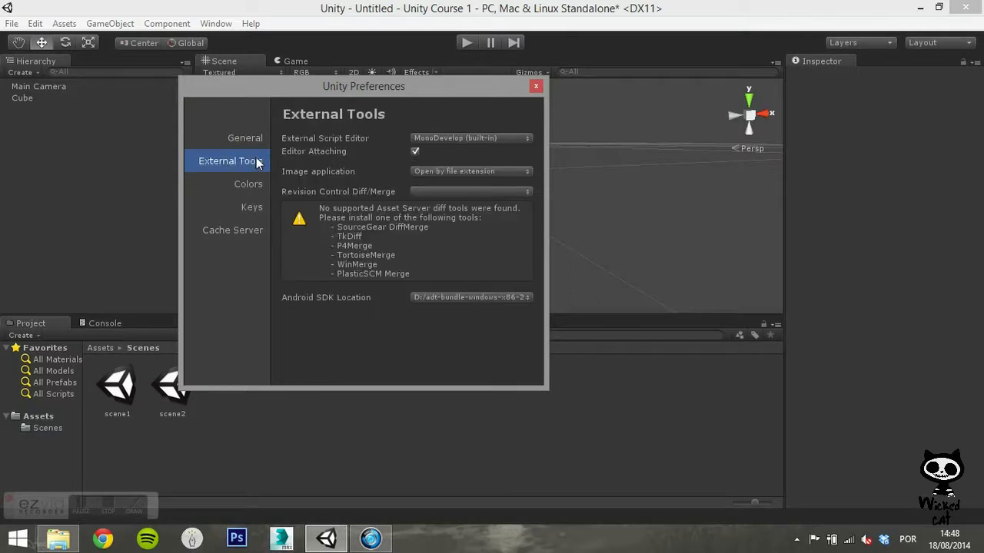
left_click(449, 139)
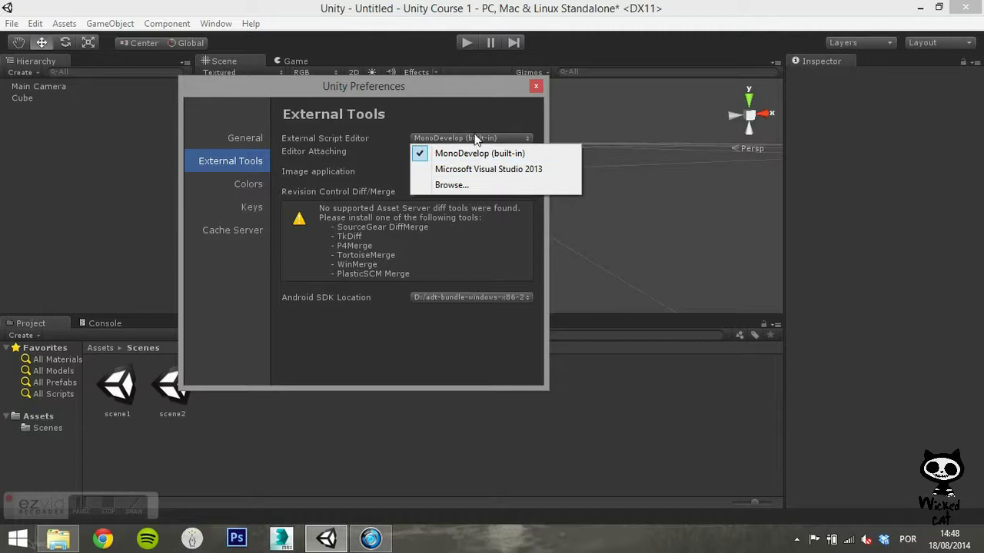
left_click(471, 115)
left_click(458, 171)
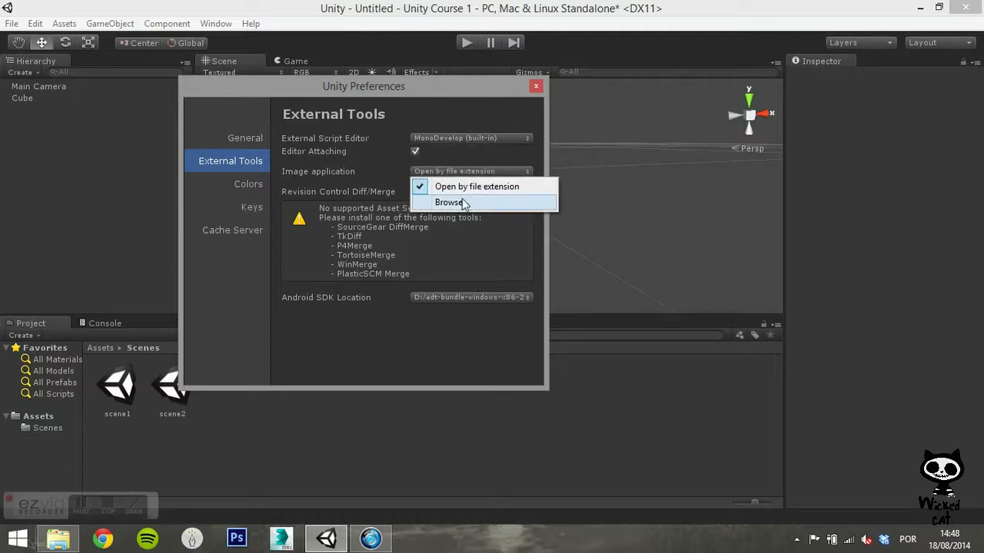
left_click(415, 151)
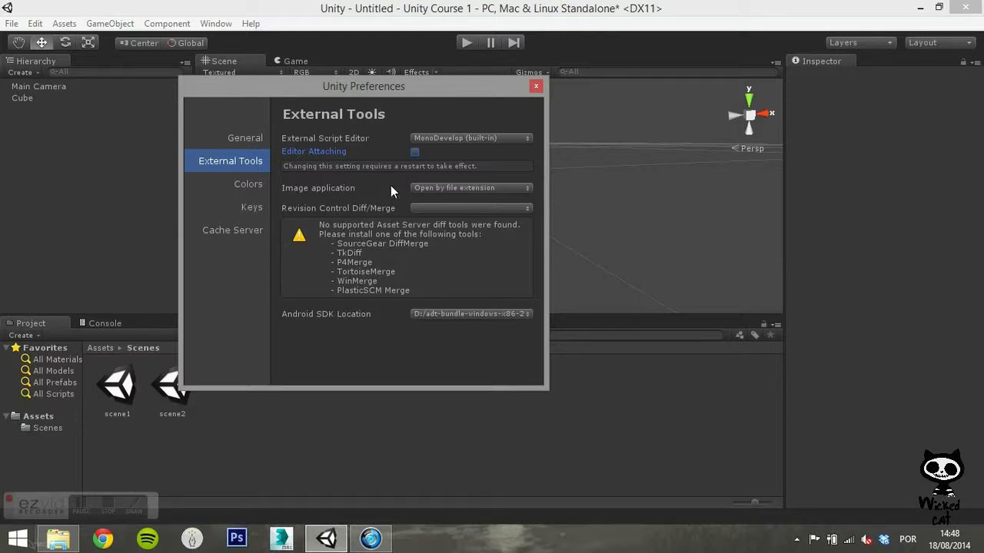
Dismiss the Android SDK folder picker and switch to the Colors page.
left_click(528, 315)
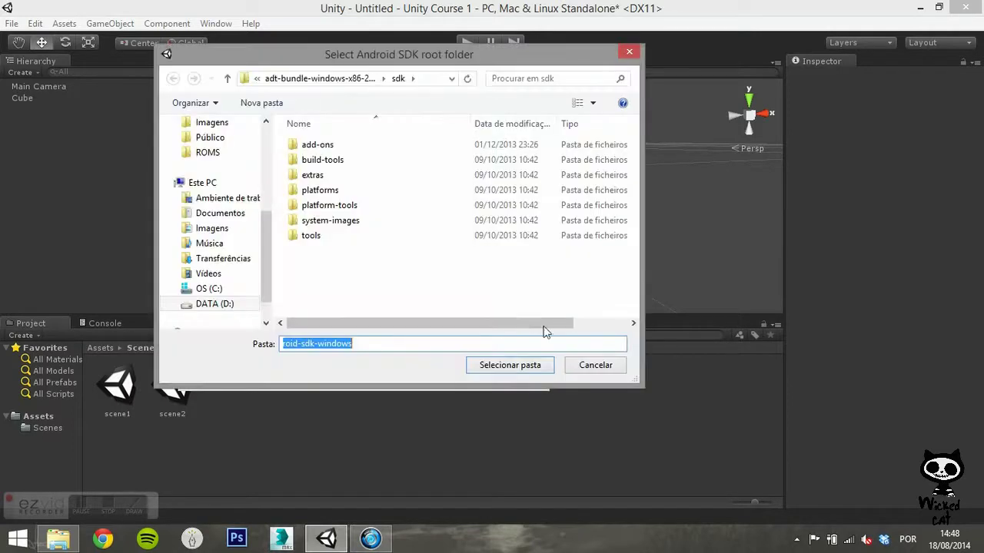
left_click(588, 366)
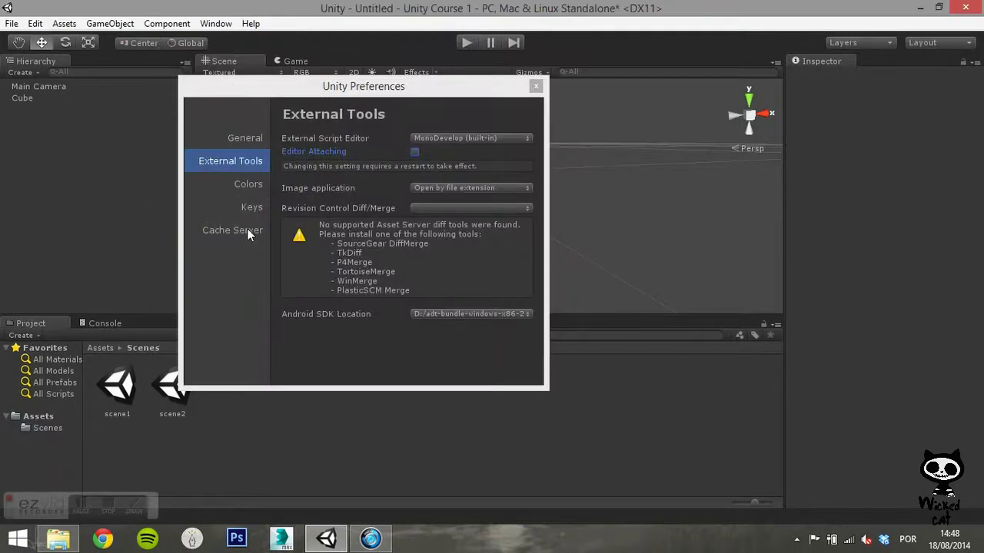
left_click(250, 185)
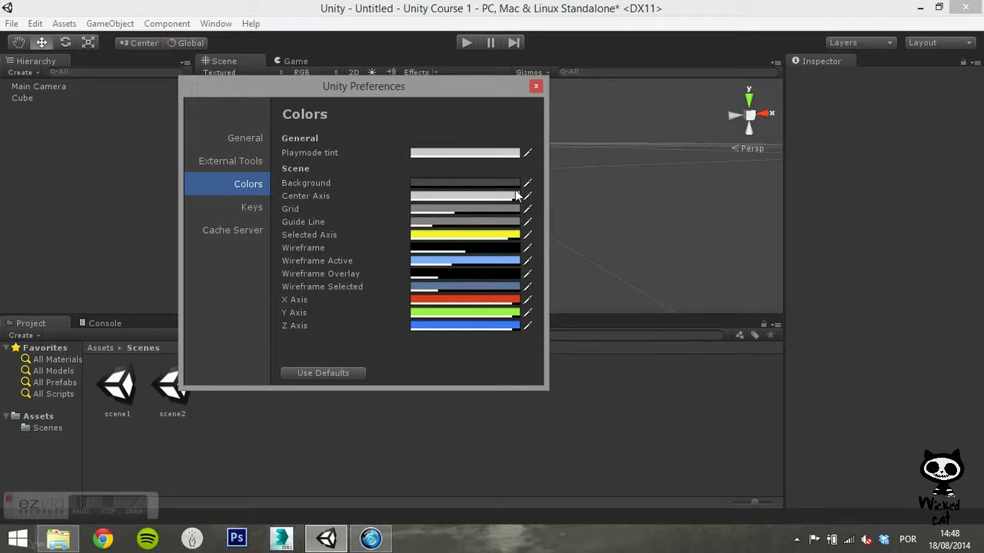
In Keys, check Tools/2D Mode and keep W as the Move tool shortcut.
left_click(253, 206)
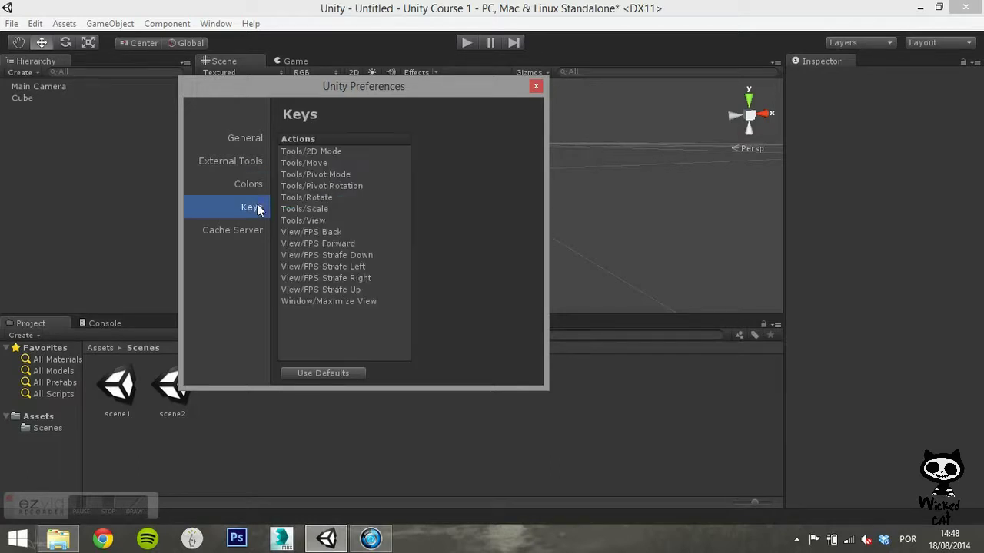
left_click(356, 152)
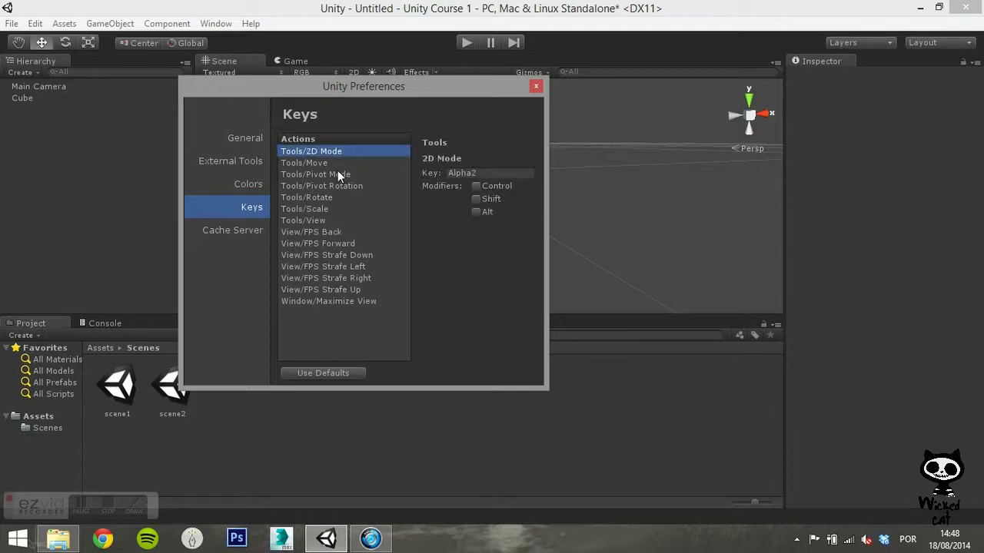
left_click(338, 163)
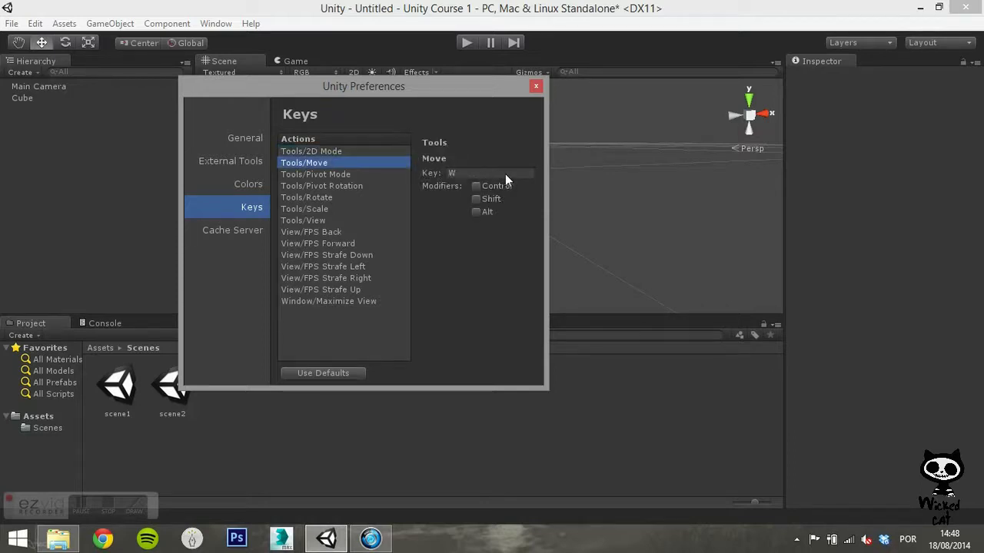
left_click(473, 176)
key("w")
Toggle Use Cache Server on and back off, then close Preferences.
left_click(245, 232)
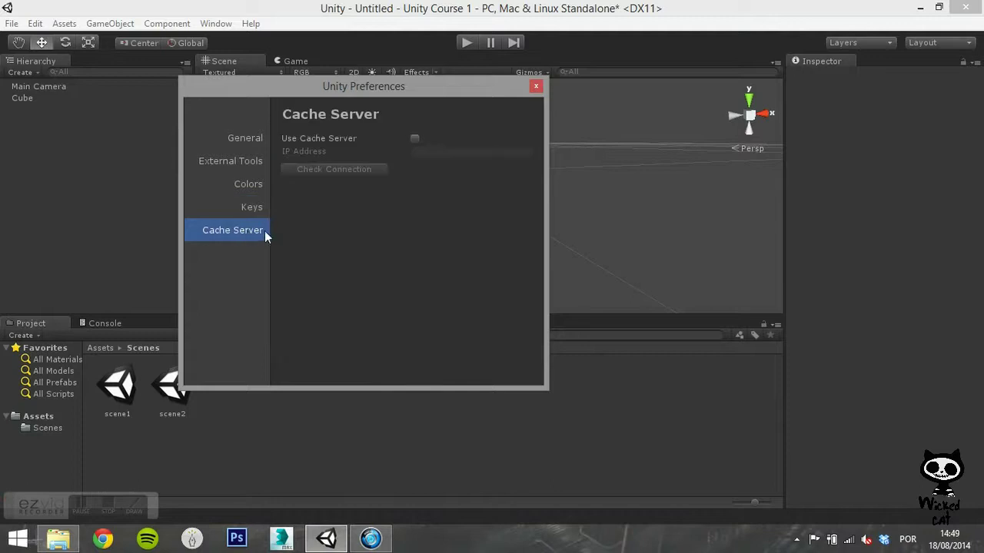
left_click(415, 138)
left_click(415, 139)
left_click(536, 88)
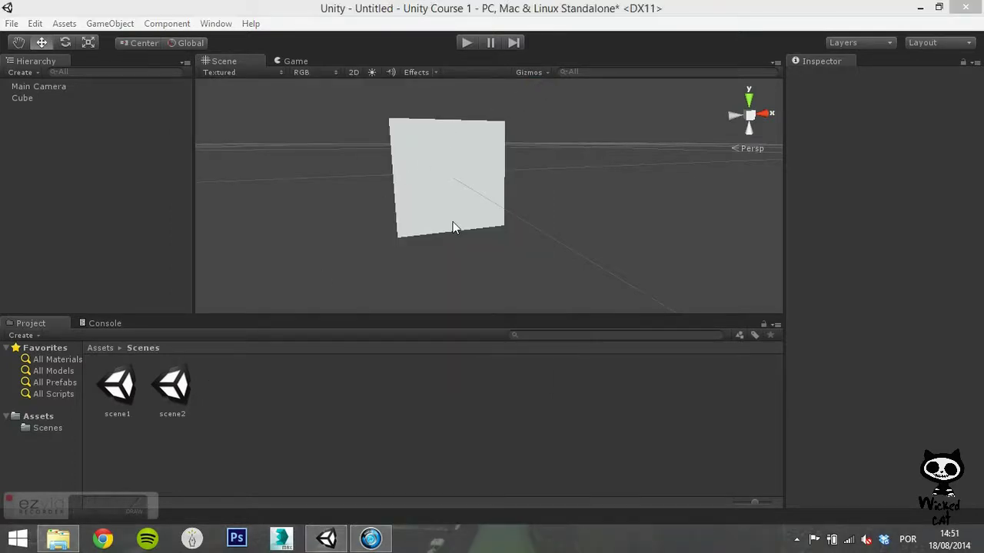
left_click(33, 25)
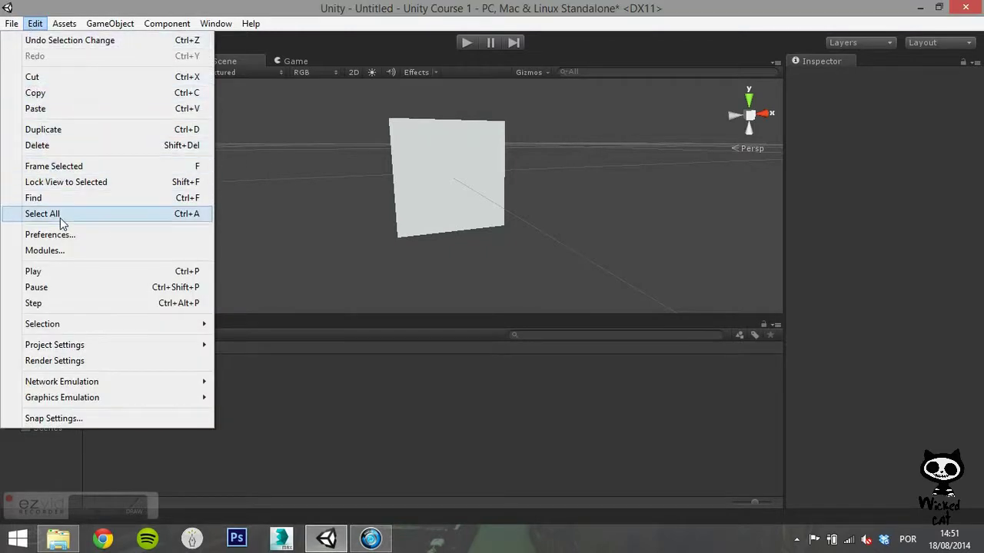
left_click(61, 252)
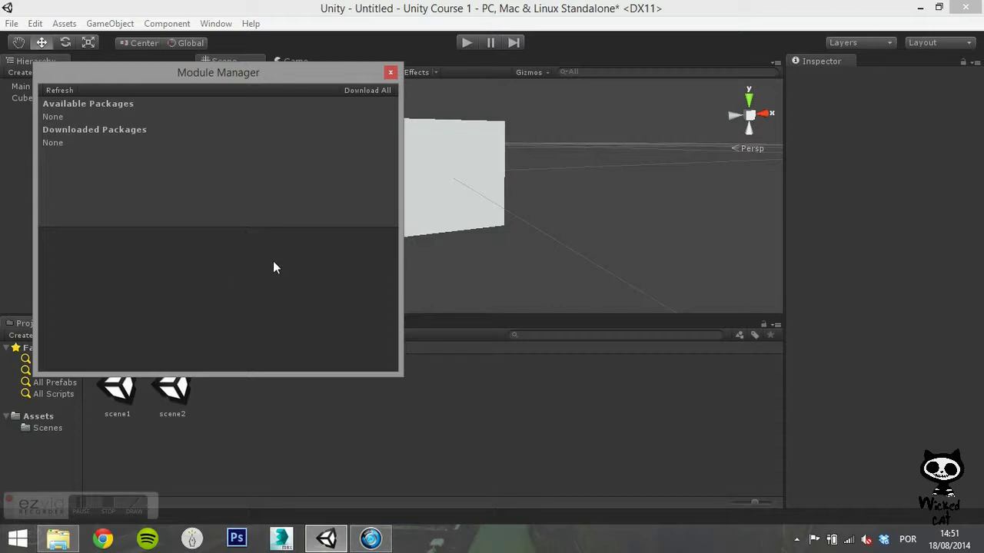
left_click(391, 72)
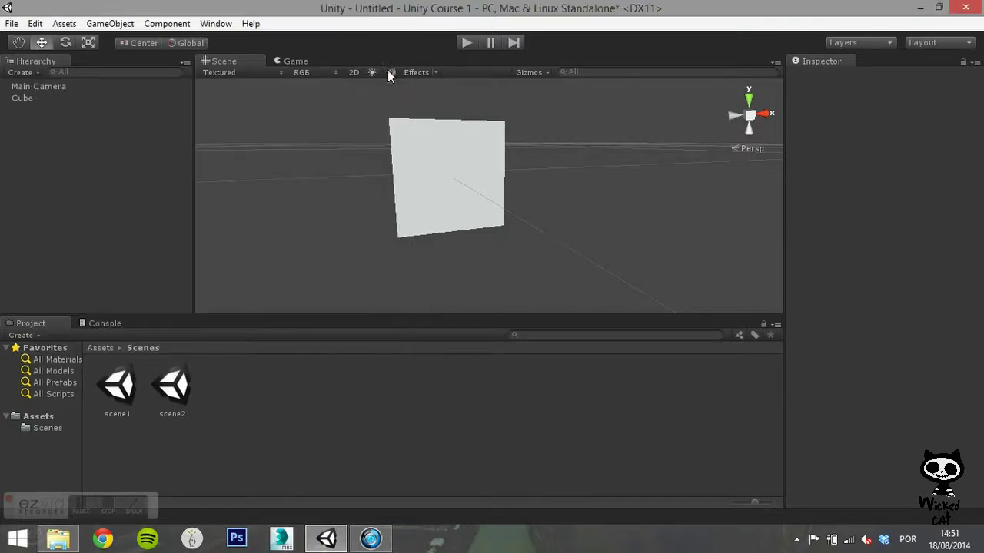
left_click(64, 24)
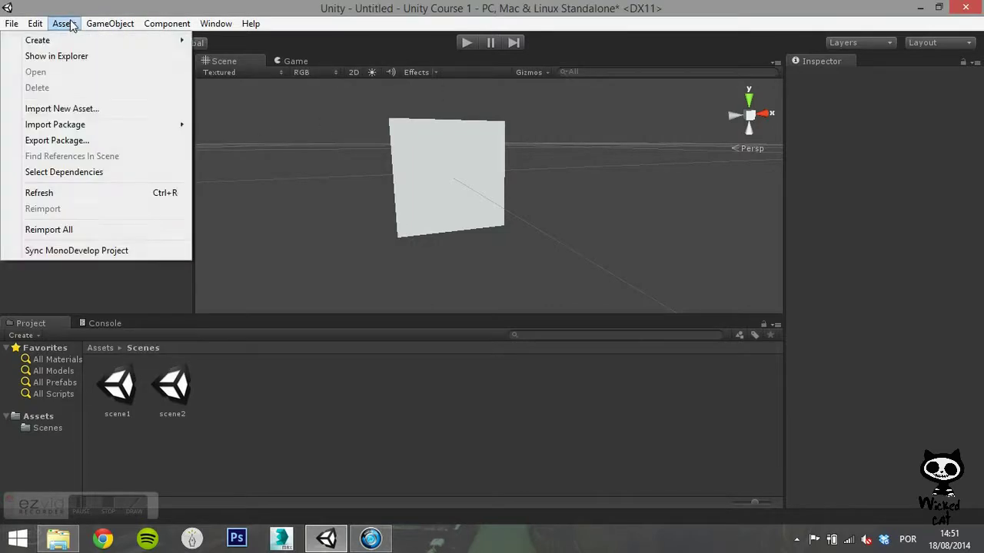
mouse_move(34, 23)
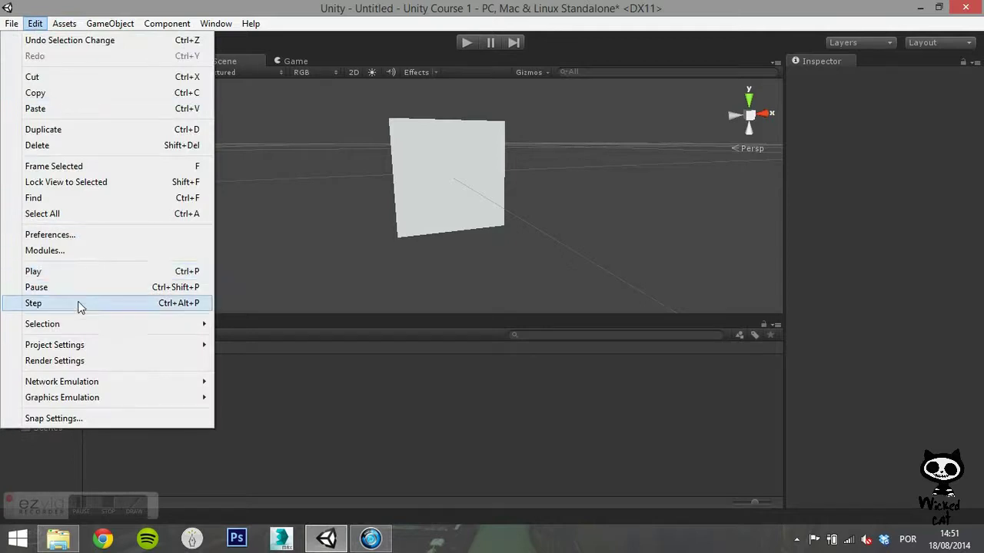
left_click(465, 43)
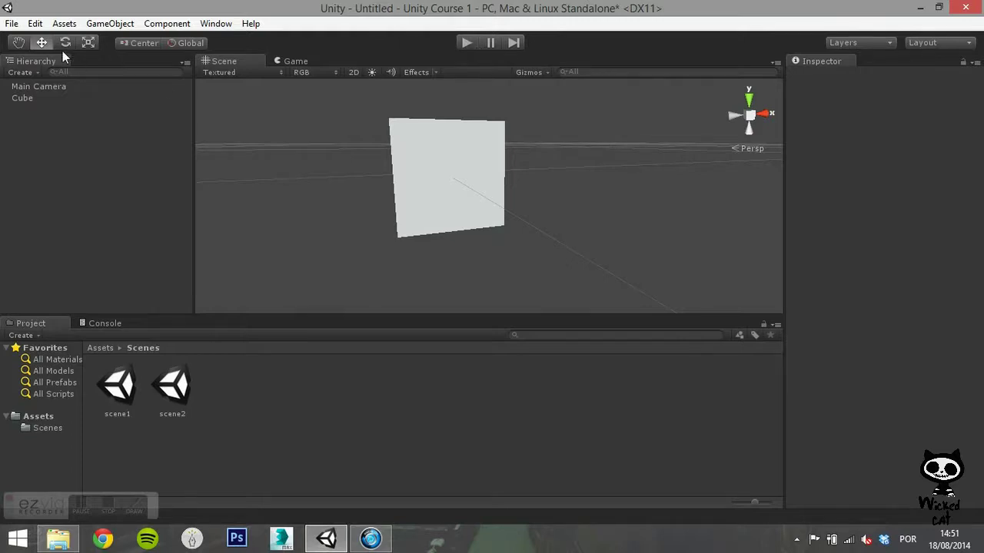
left_click(37, 24)
left_click(57, 270)
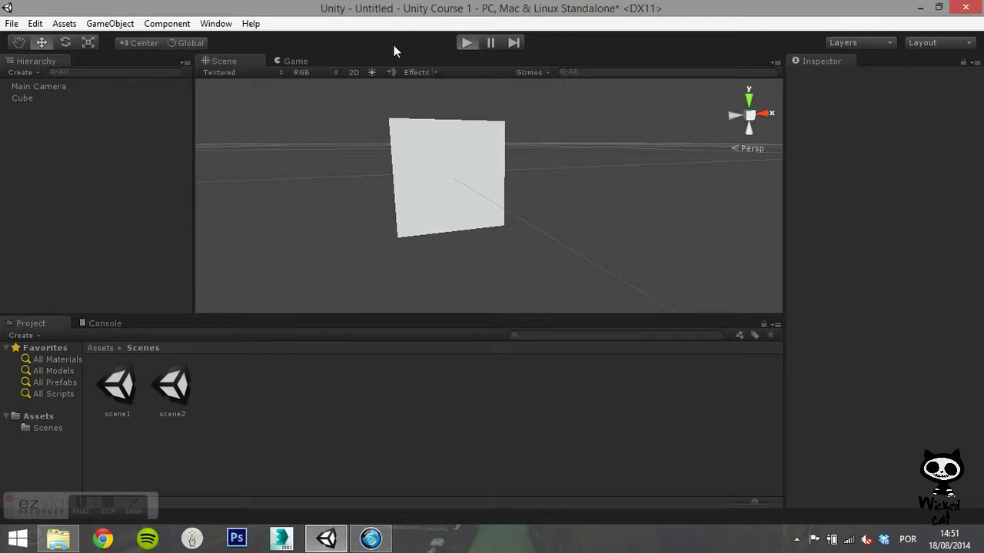
key("ctrl+p")
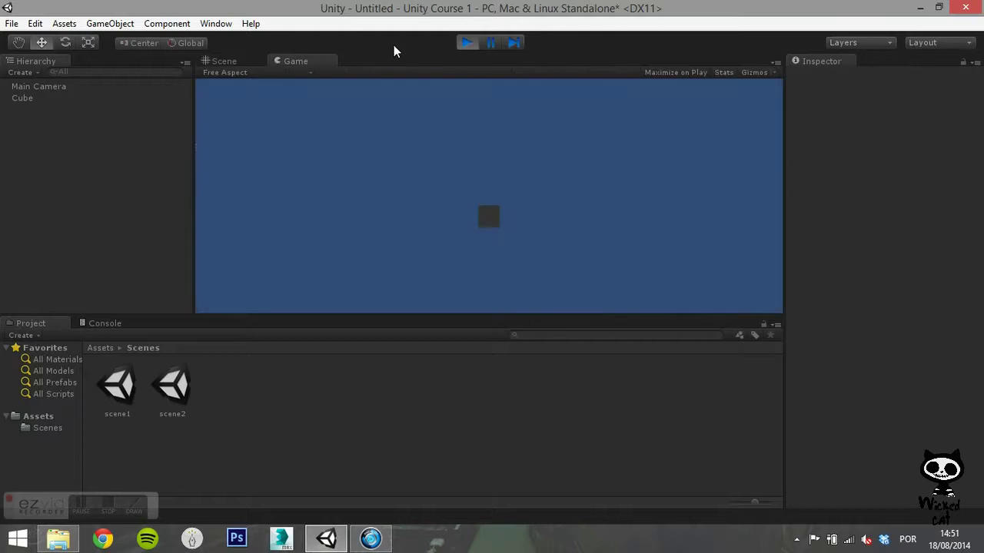
left_click(35, 23)
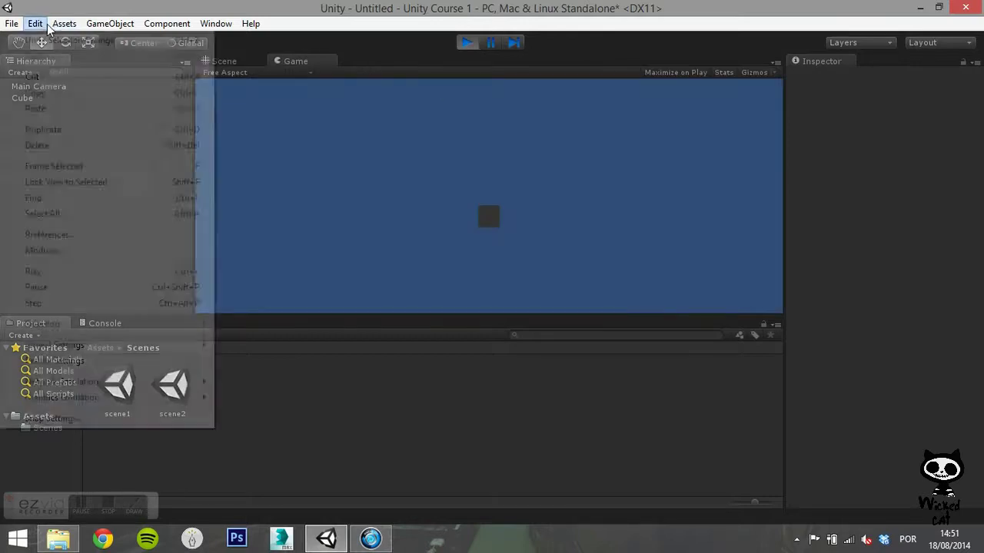
left_click(61, 287)
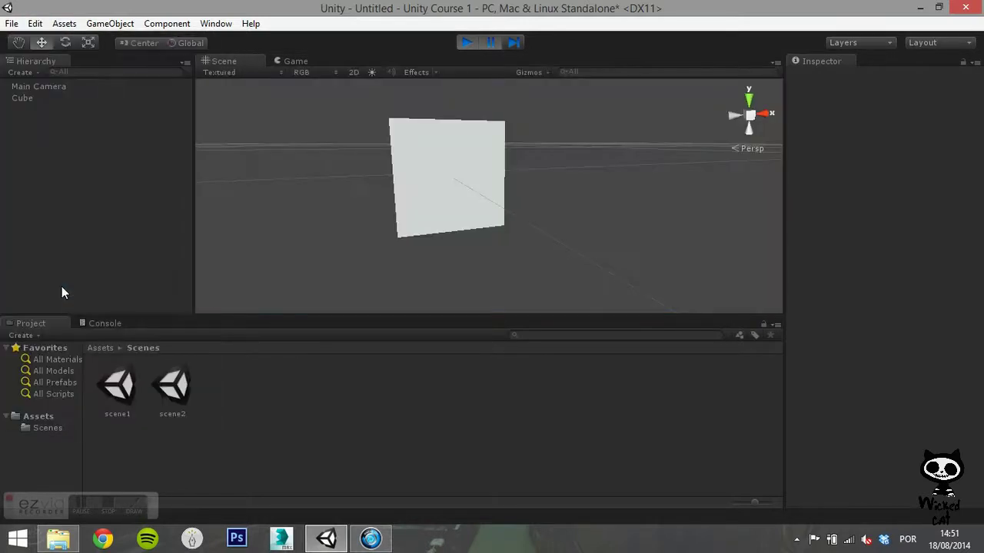
left_click(36, 23)
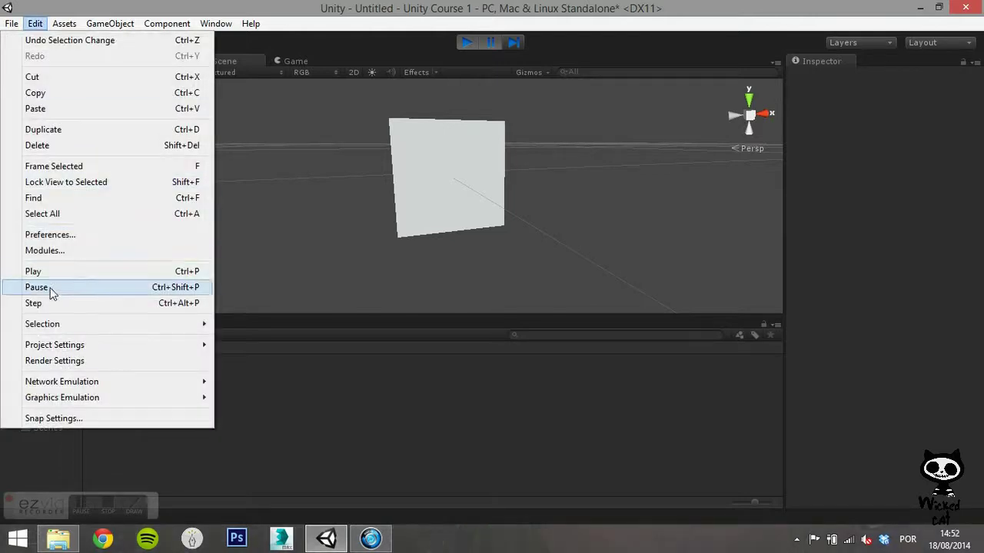
left_click(77, 285)
left_click(35, 23)
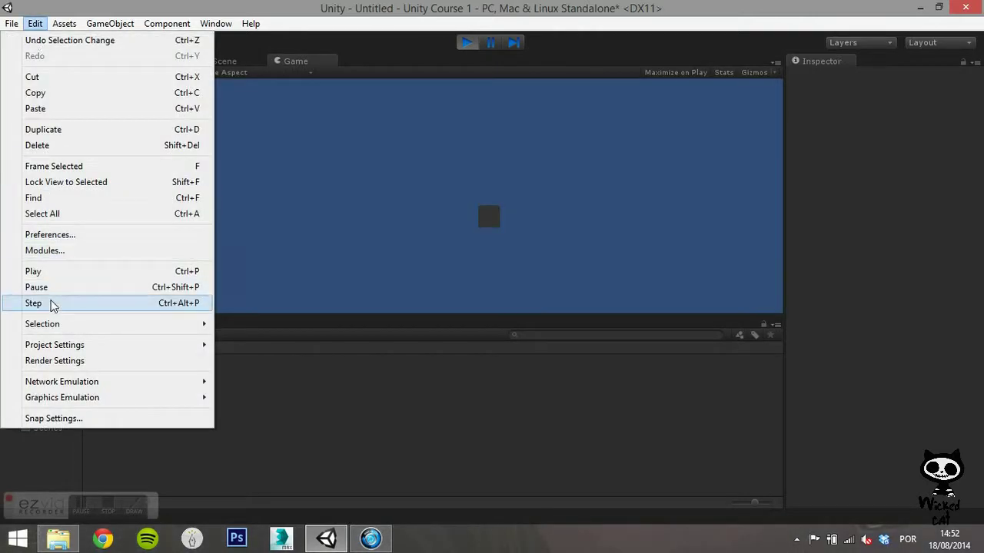
left_click(54, 304)
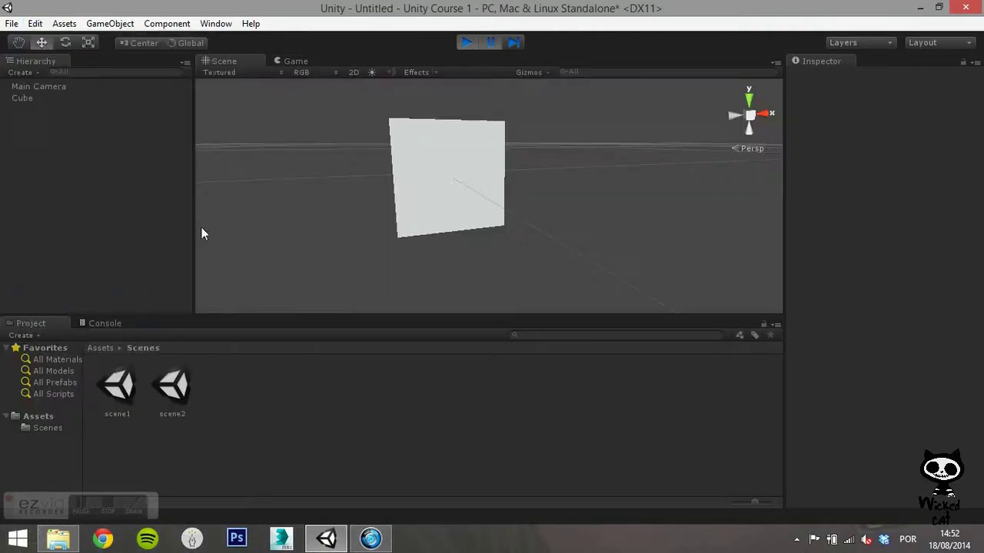
left_click(311, 63)
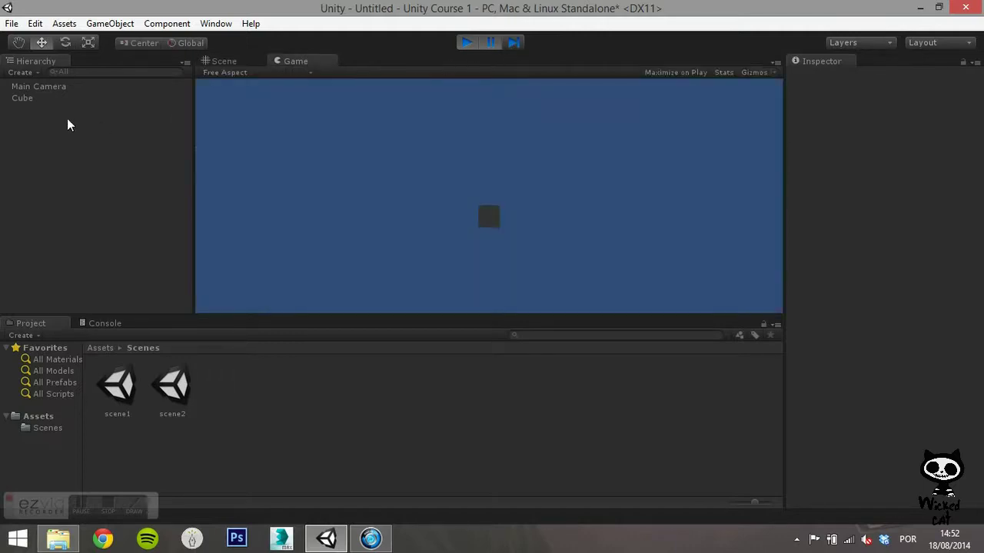
left_click(35, 23)
left_click(65, 271)
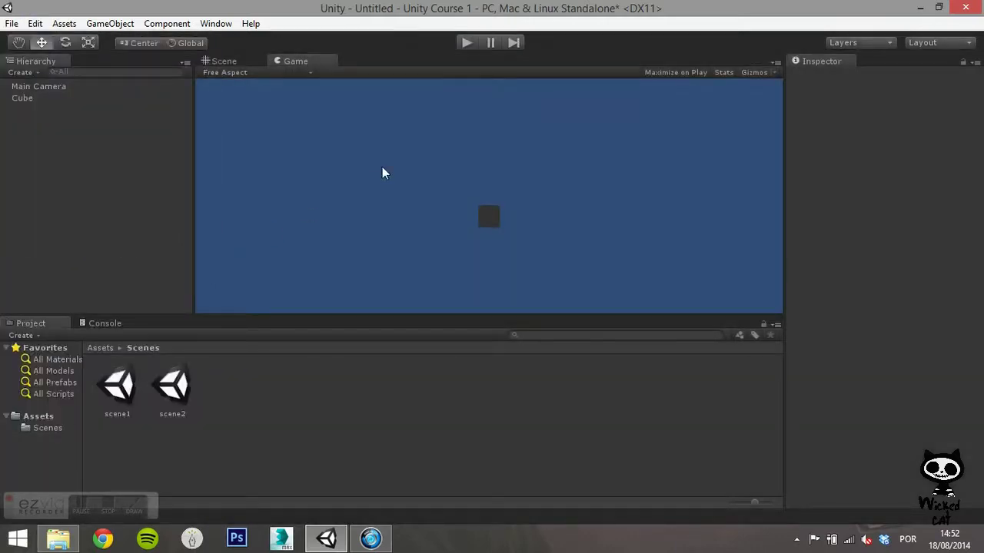
left_click(240, 68)
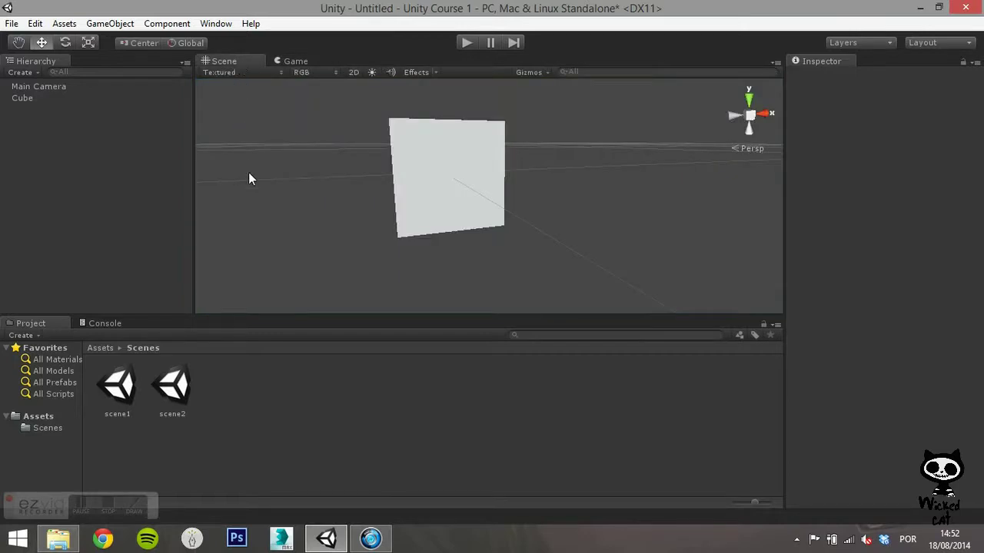
Look over the Edit menu's selection-set commands and dismiss them.
left_click(36, 24)
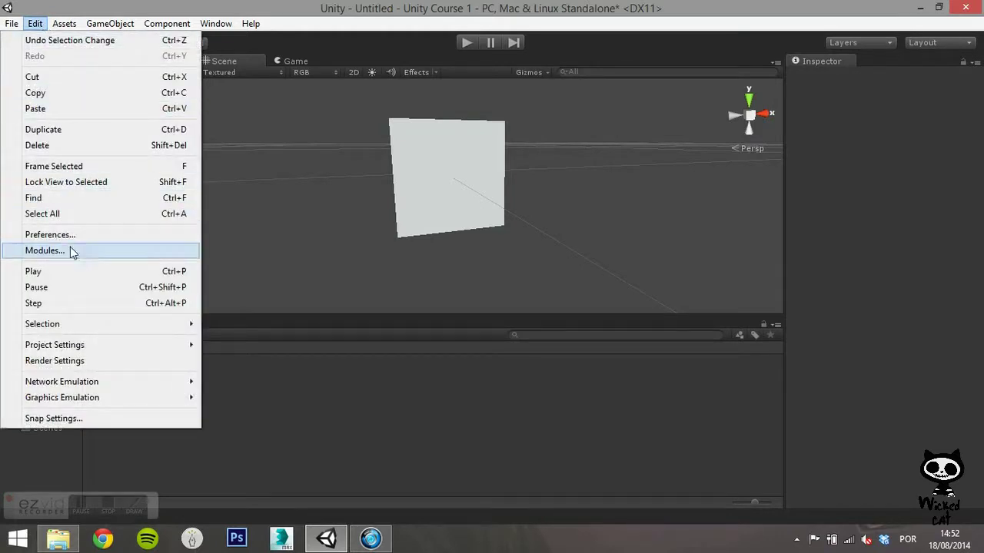
mouse_move(90, 328)
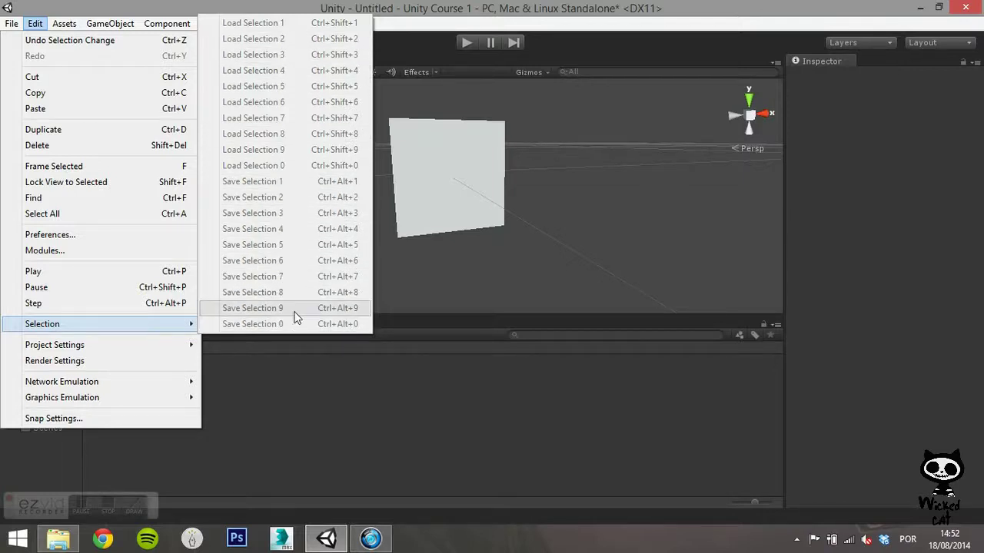
left_click(574, 47)
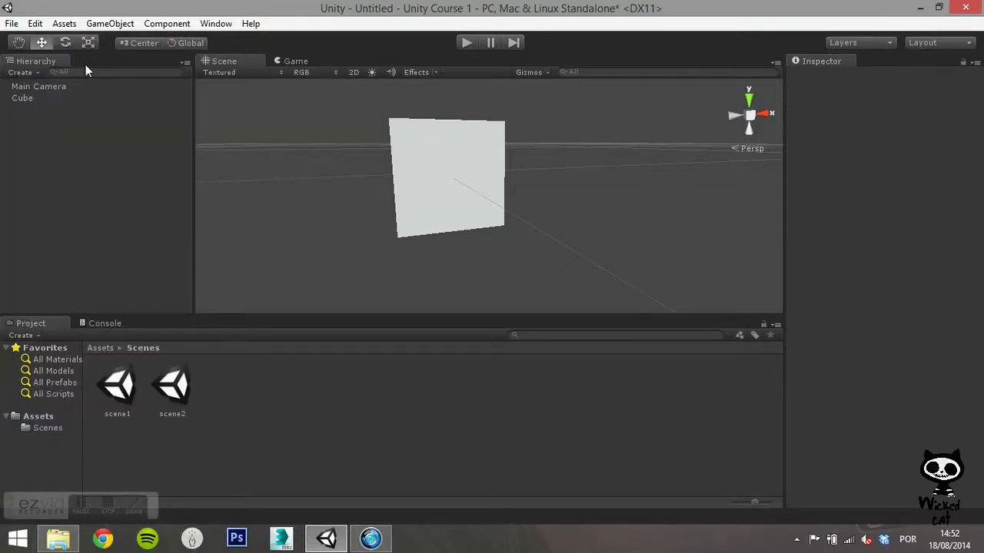
Duplicate the Cube, shift the original along X, and add the other cube to the selection.
left_click(22, 101)
right_click(23, 102)
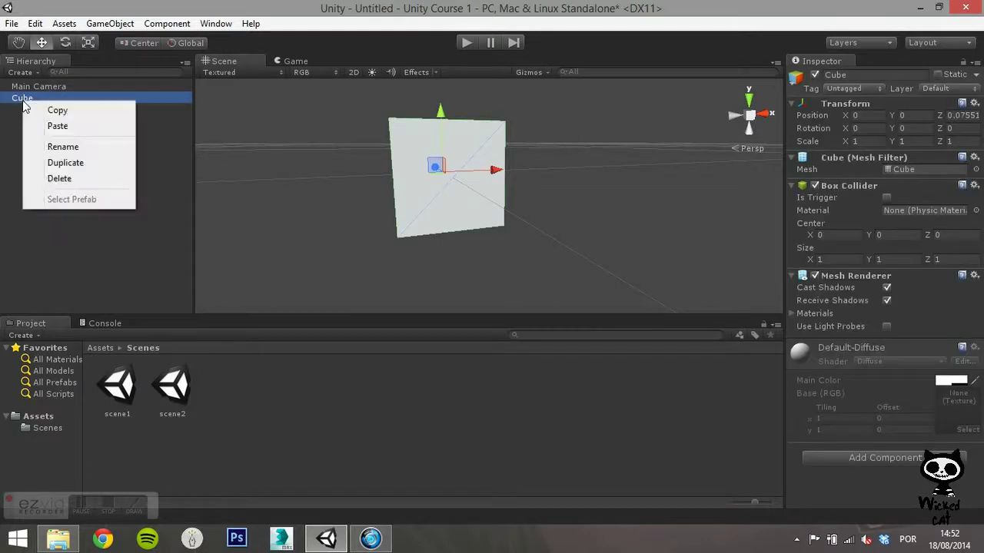
left_click(66, 163)
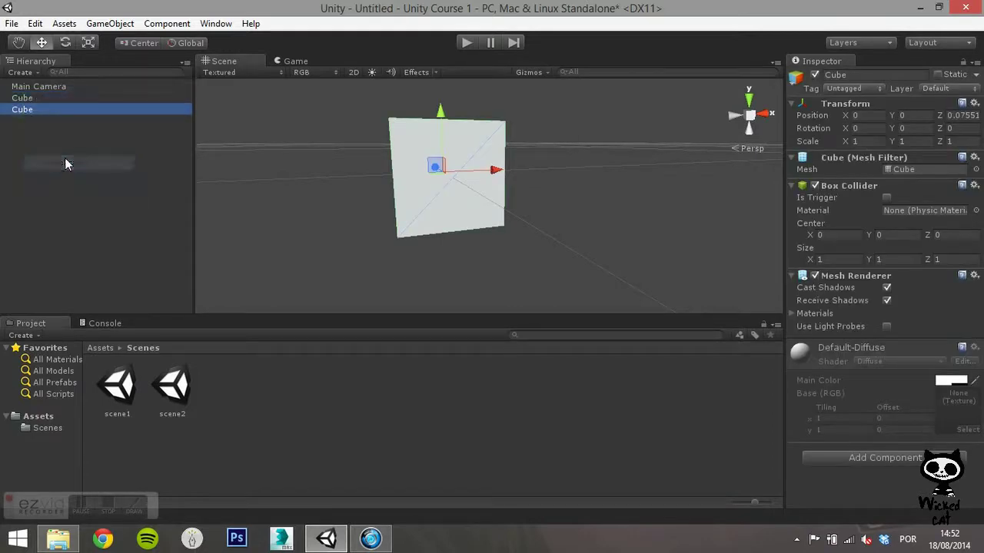
left_click(25, 99)
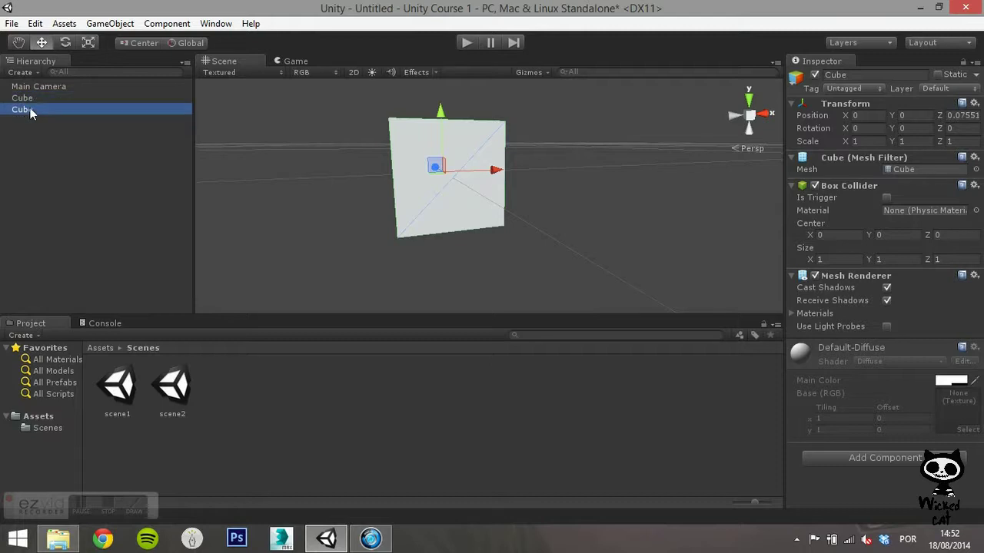
left_click_drag(492, 170, 613, 164)
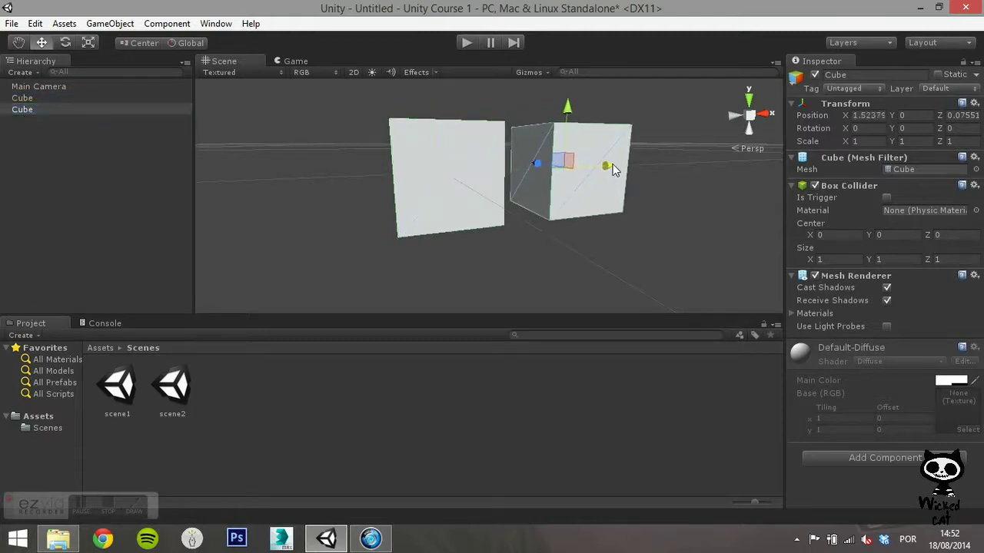
left_click(471, 181, "shift")
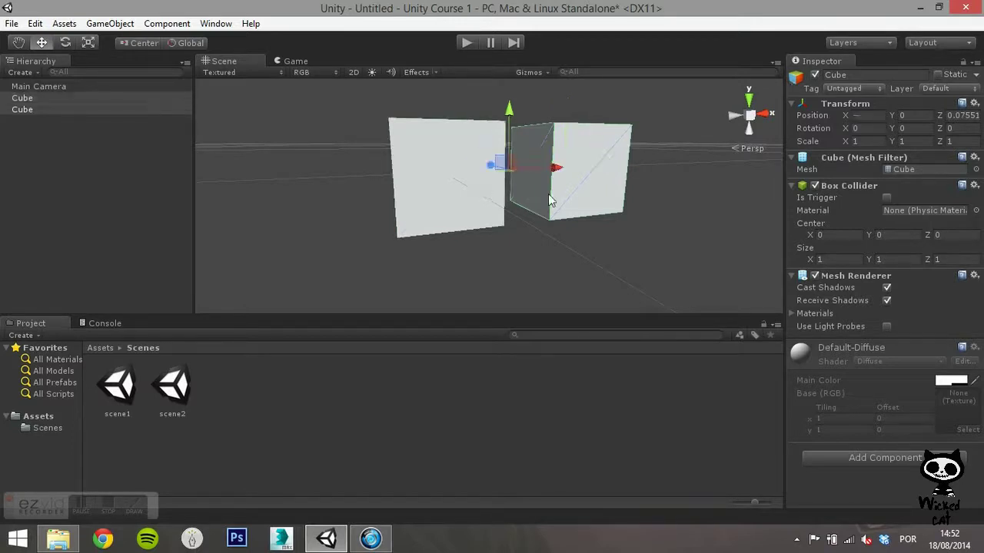
Save both cubes as selection set 1, then deselect them.
left_click(38, 24)
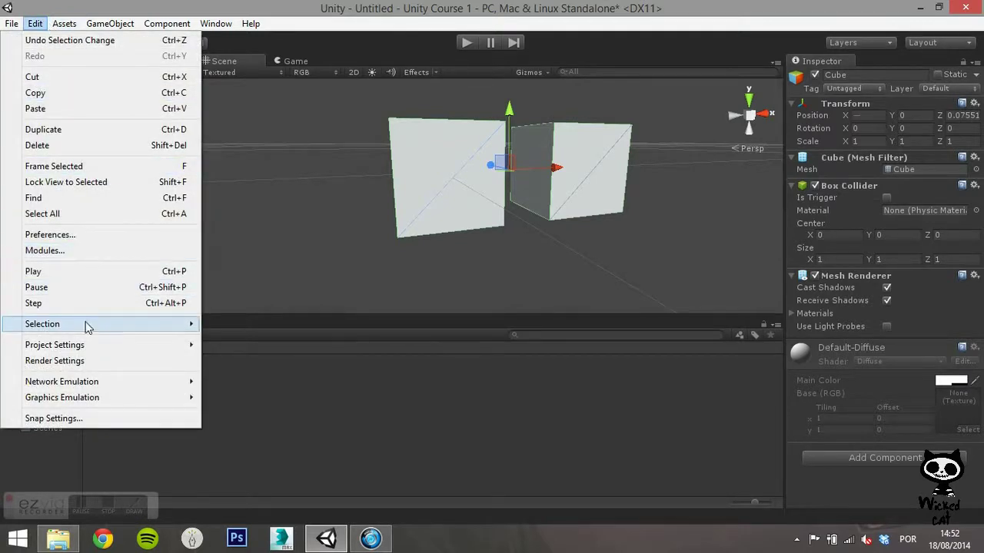
mouse_move(86, 326)
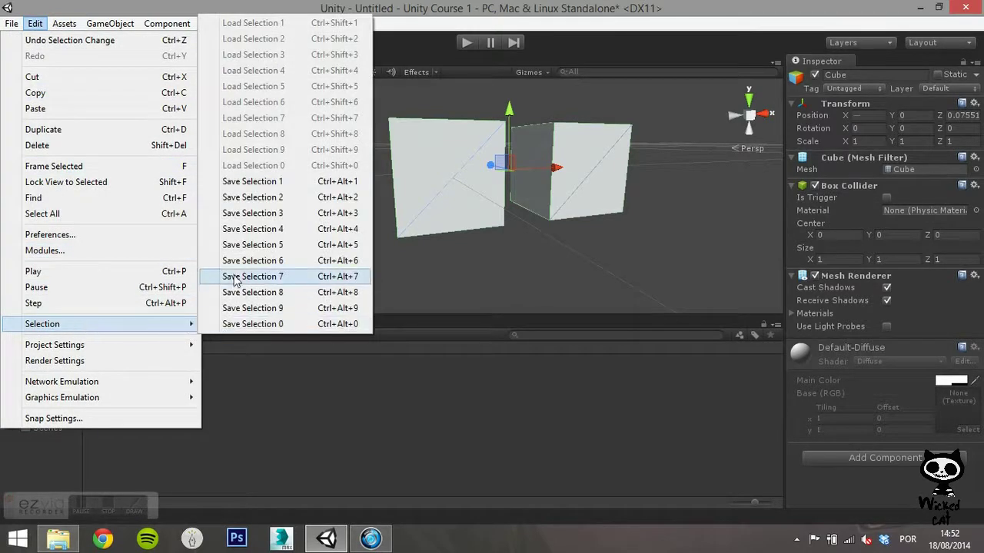
left_click(250, 182)
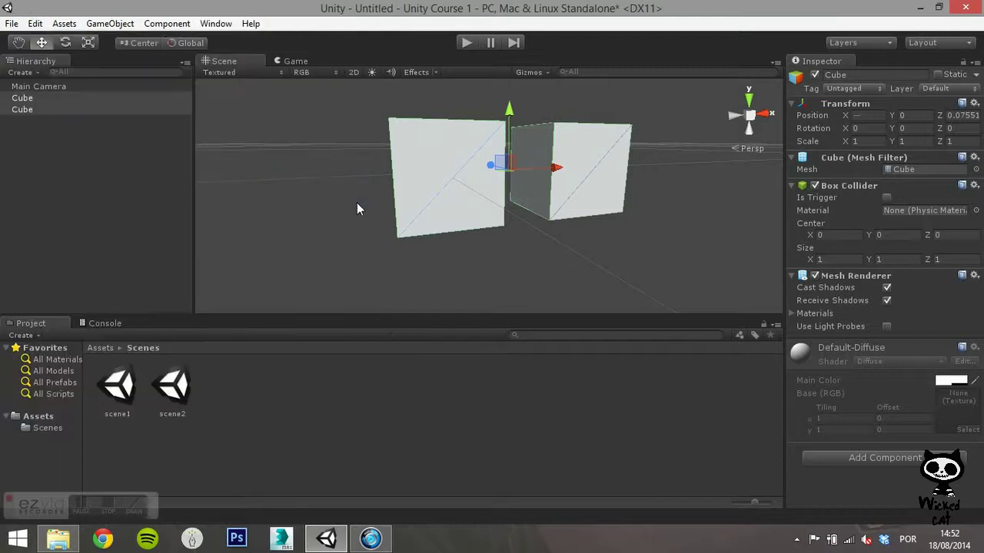
left_click(316, 207)
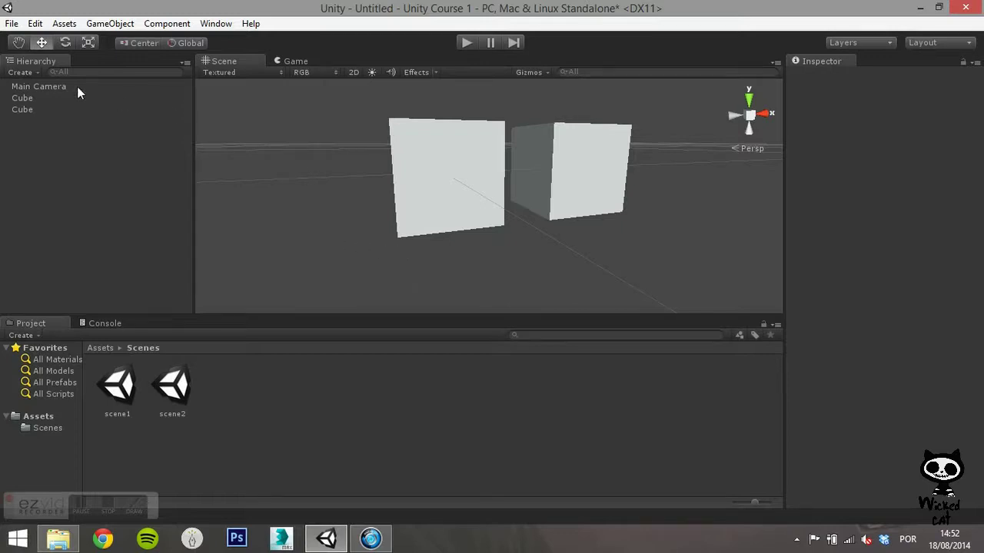
Recall selection set 1, then select the second cube and delete it.
left_click(36, 23)
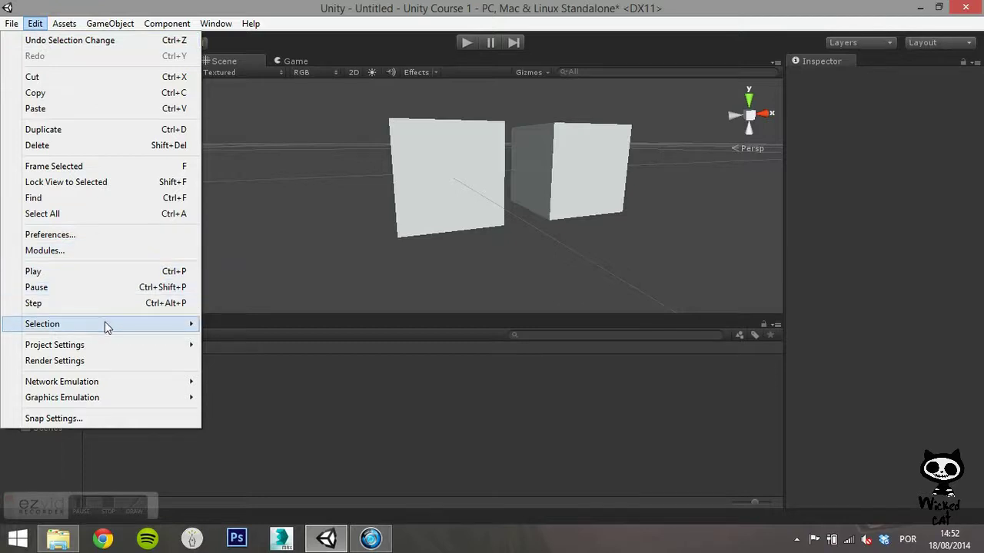
mouse_move(105, 324)
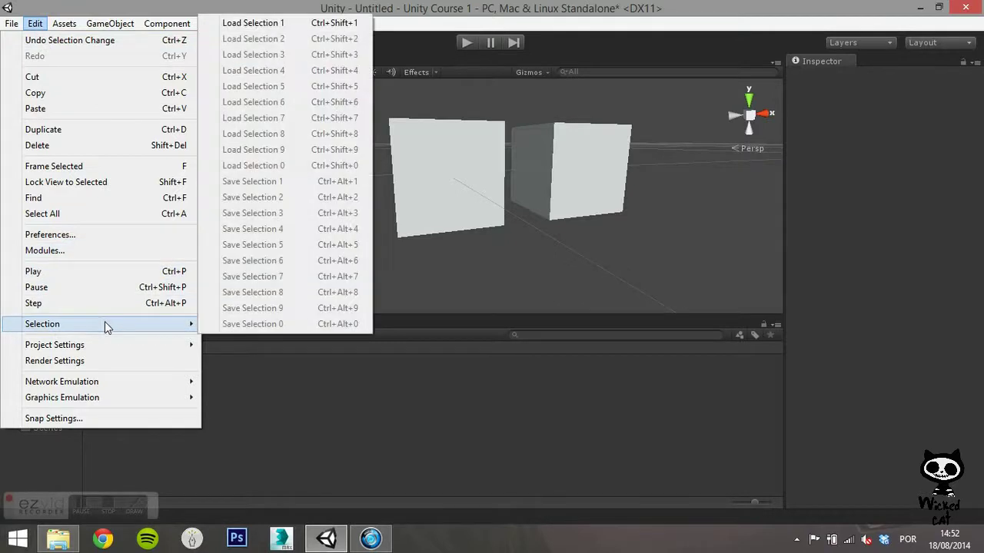
left_click(257, 25)
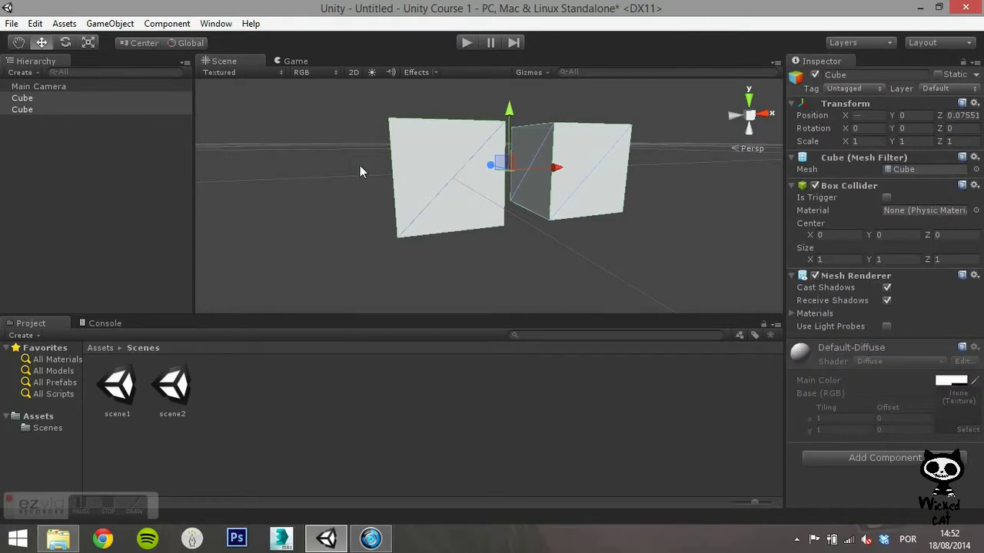
left_click(308, 175)
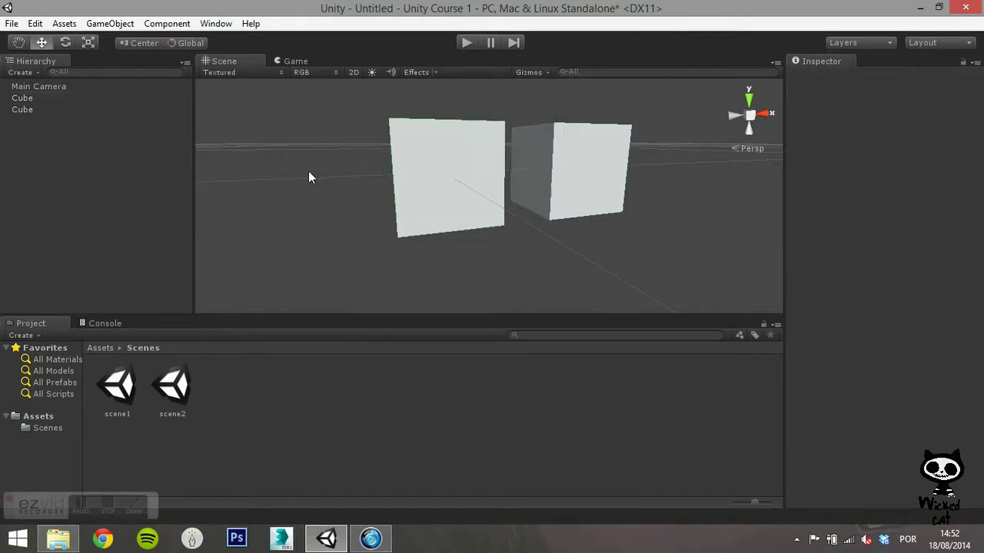
left_click(22, 110)
key("Delete")
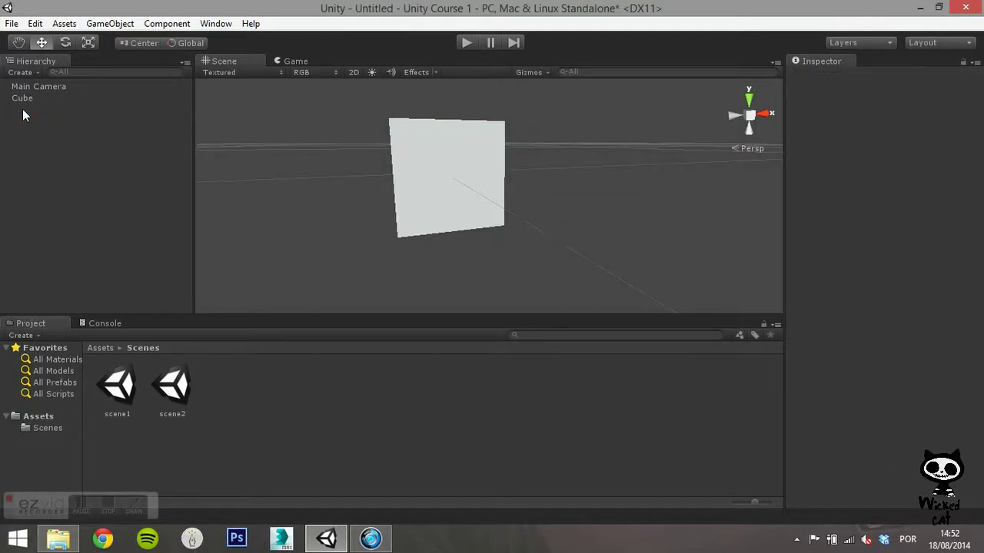
In Render Settings, turn on Fog and tint the Fog Color light pink.
left_click(36, 24)
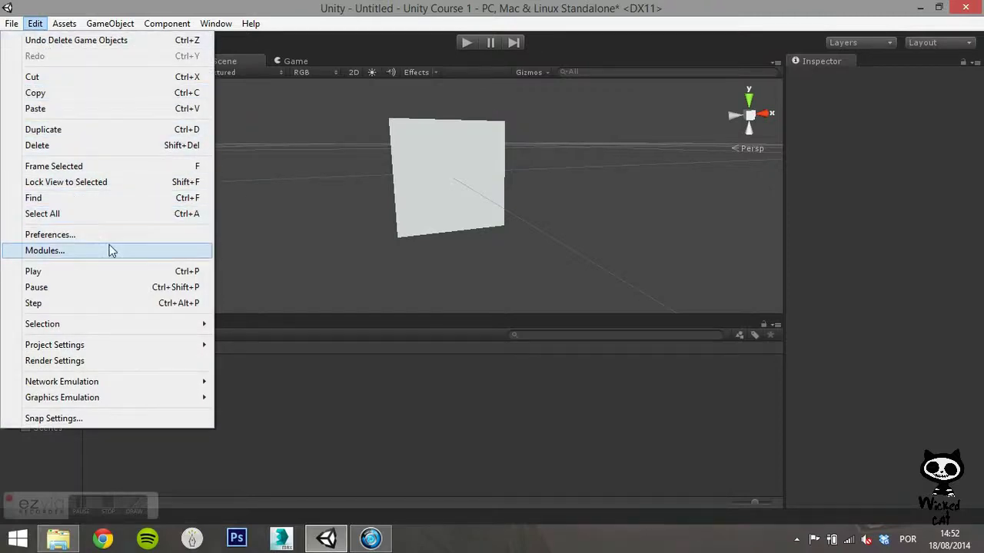
mouse_move(112, 345)
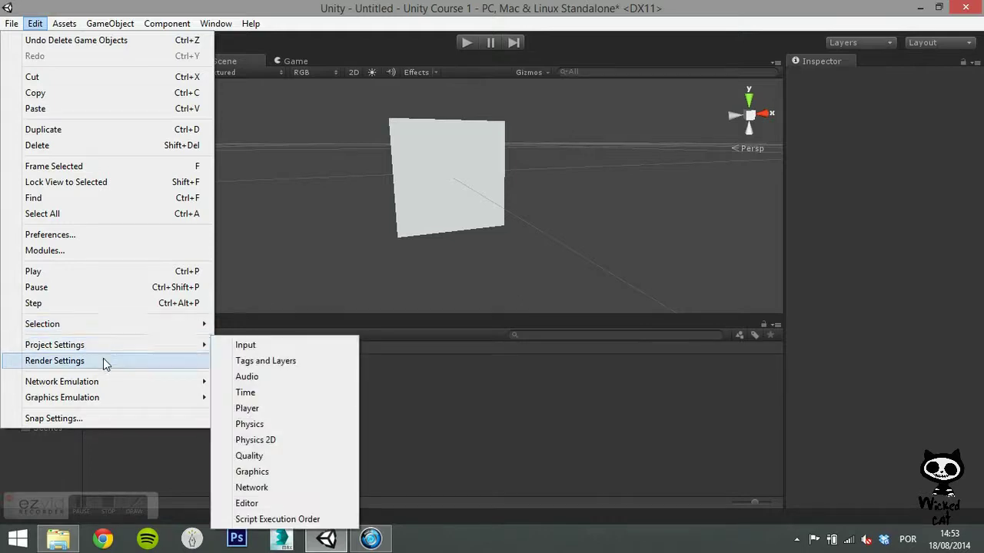
left_click(102, 361)
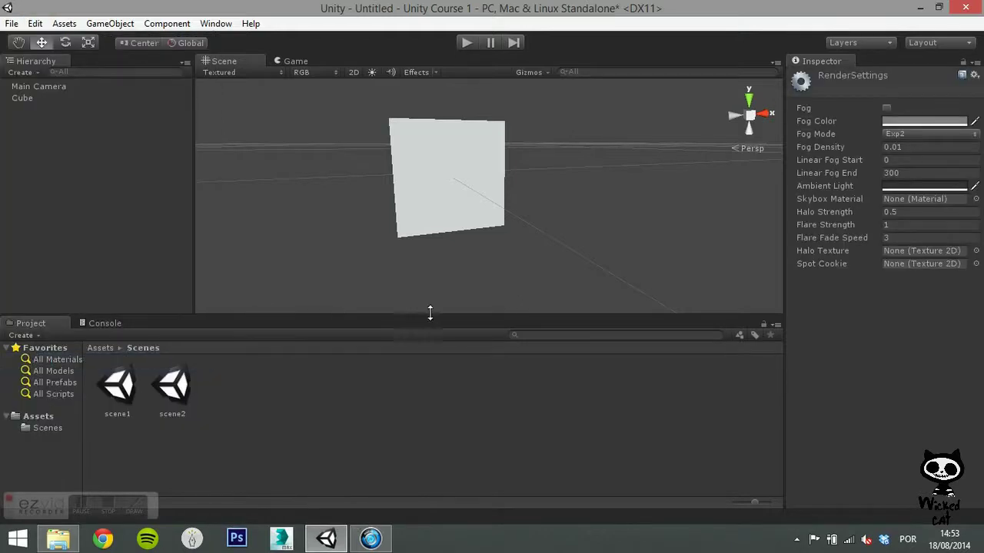
left_click(887, 109)
left_click(893, 119)
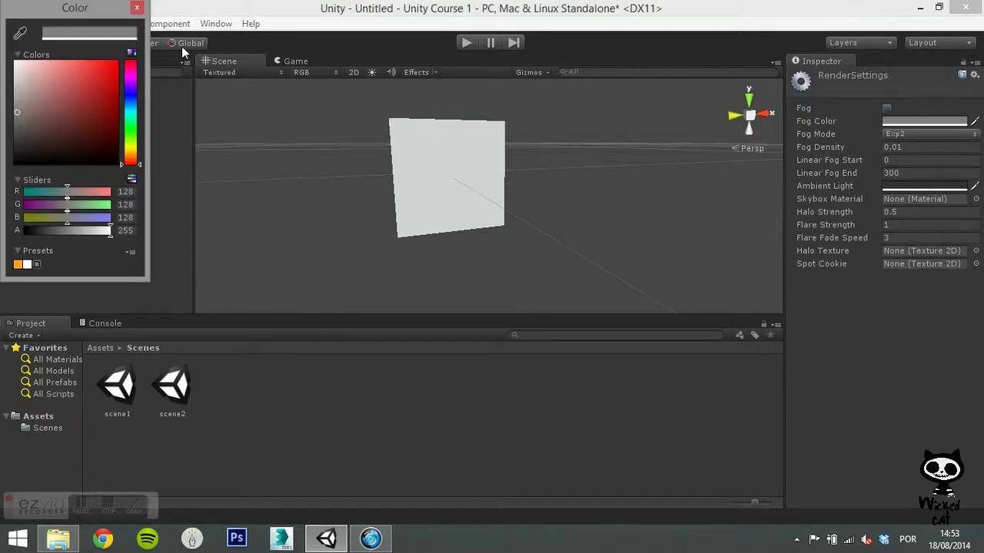
left_click_drag(95, 66, 43, 88)
left_click(137, 8)
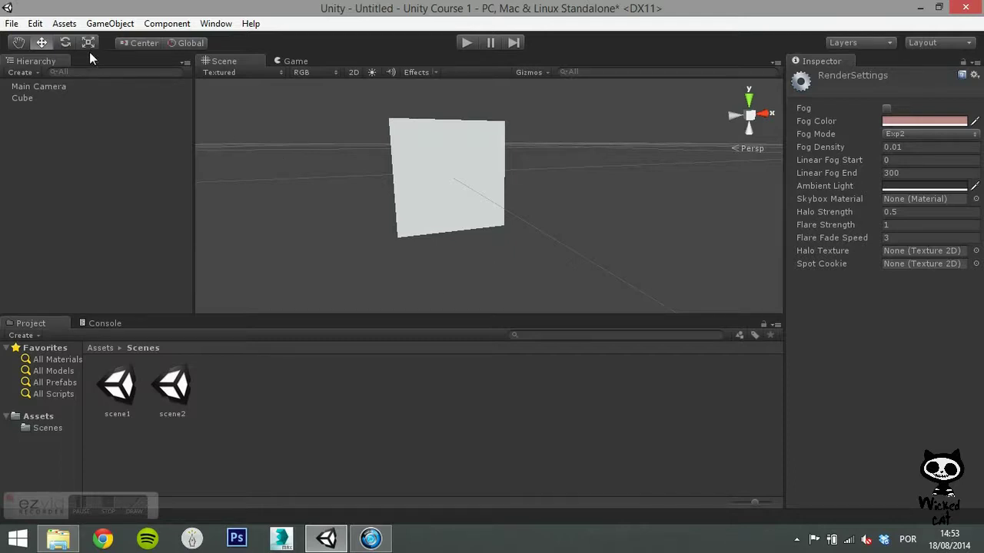
Browse the Edit menu's Network Emulation and Graphics Emulation submenus.
left_click(35, 23)
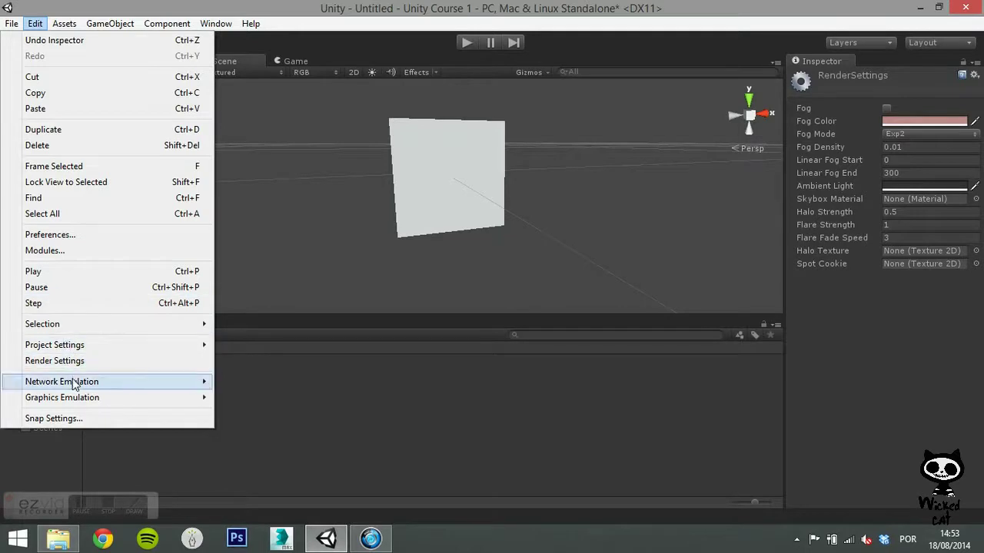
mouse_move(76, 382)
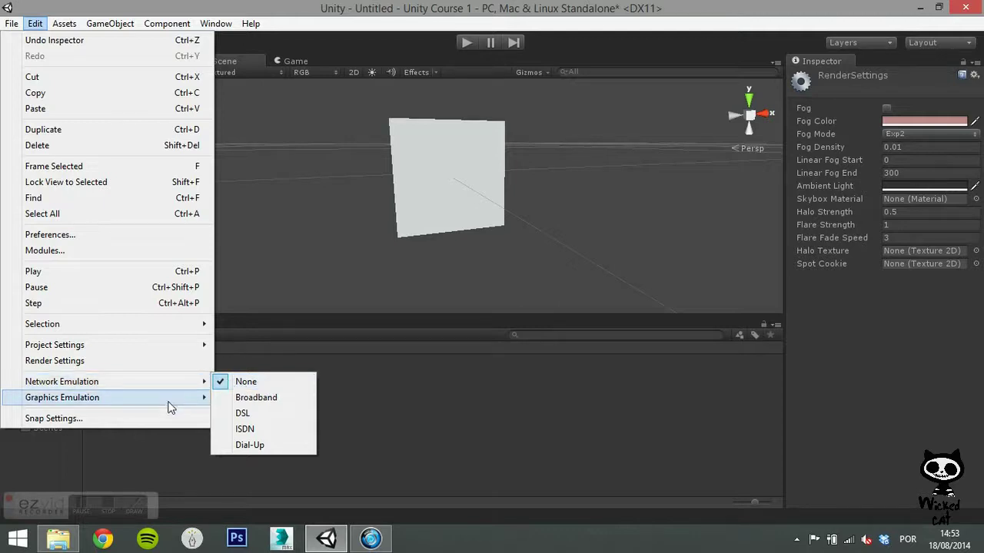
mouse_move(171, 408)
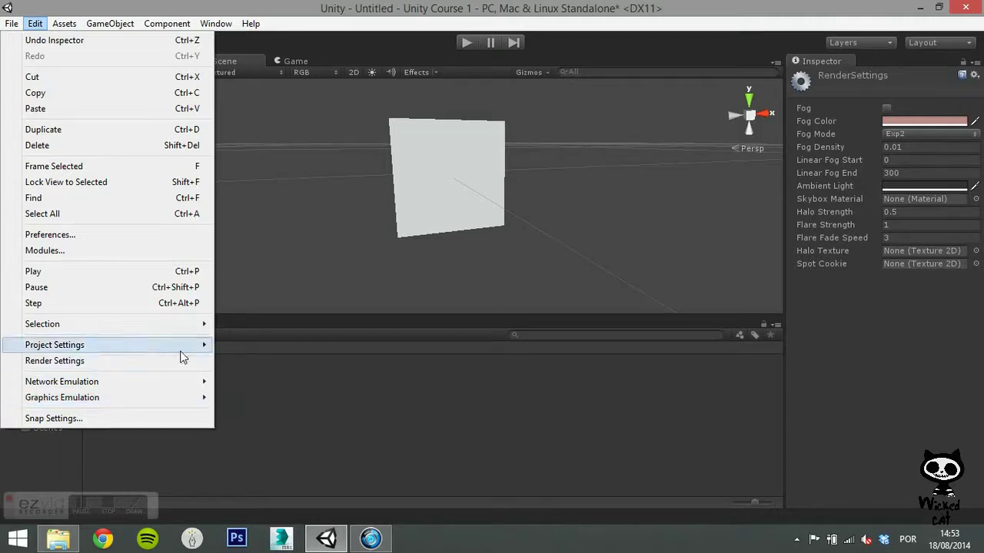
Open Snap Settings beside the scene and move the cube one snap step along X.
left_click(97, 421)
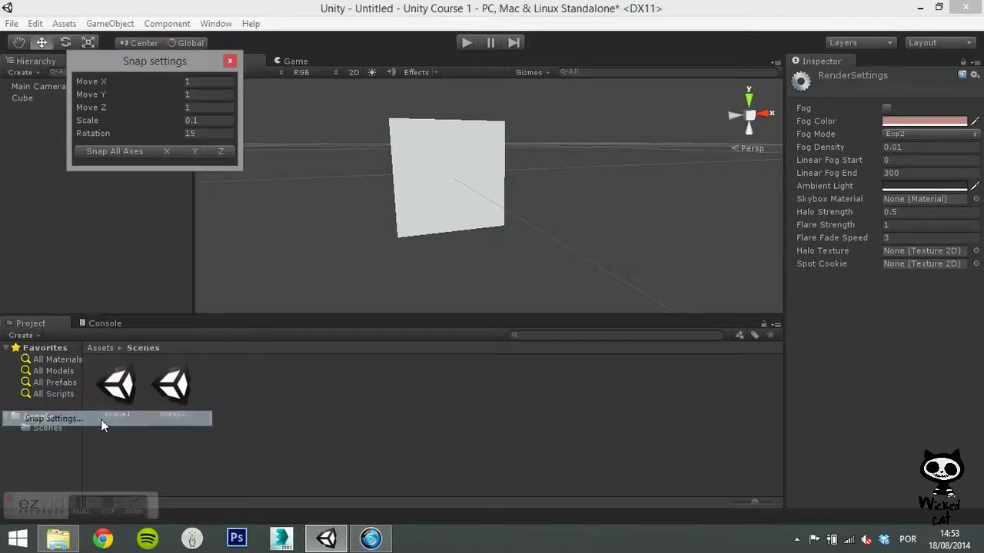
left_click_drag(180, 66, 192, 131)
left_click(453, 161)
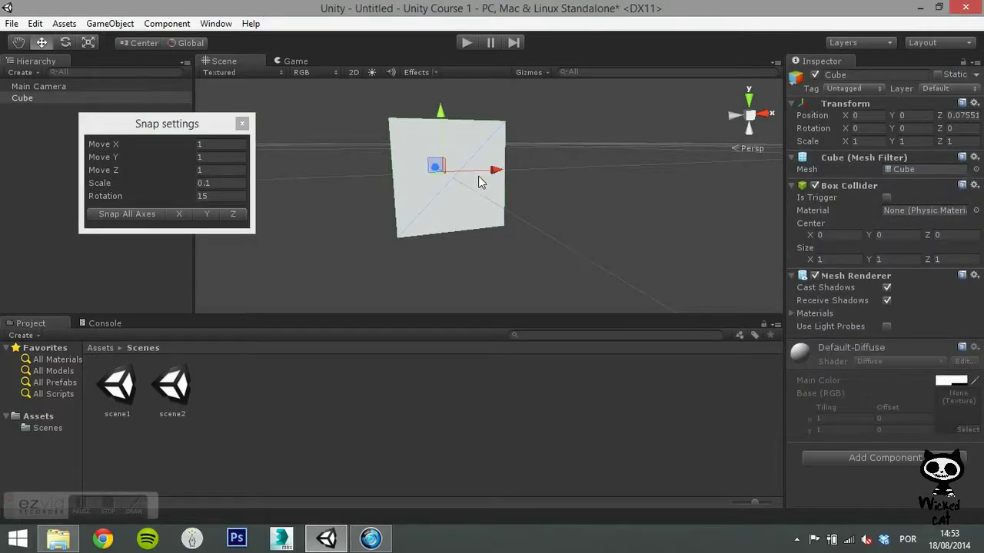
mouse_move(488, 171)
left_mouse_down("ctrl")
mouse_move(645, 160)
mouse_move(409, 182)
mouse_move(484, 180)
left_mouse_up("ctrl")
Set Move X snap to 3 and slide the cube along X from -3 to 3.
left_click(221, 146)
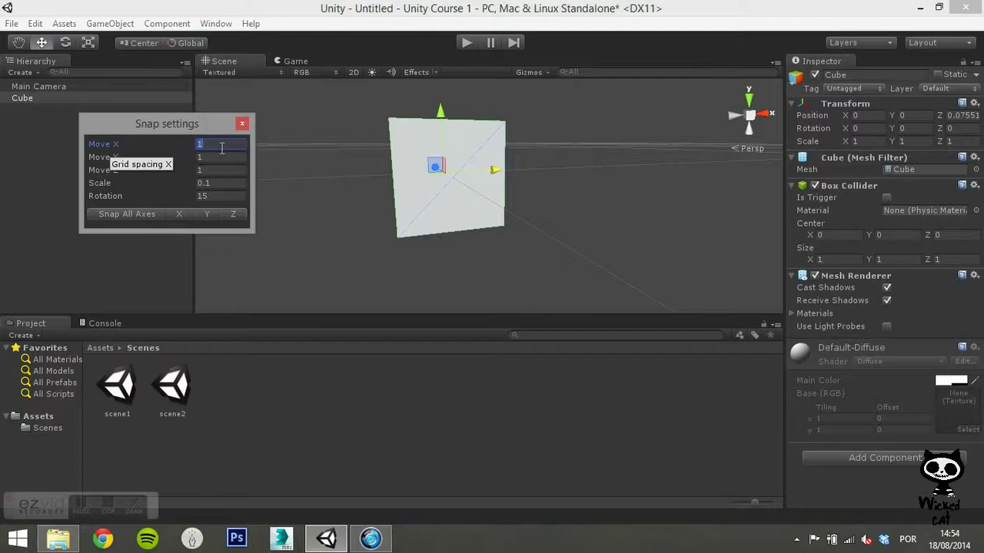
type("3")
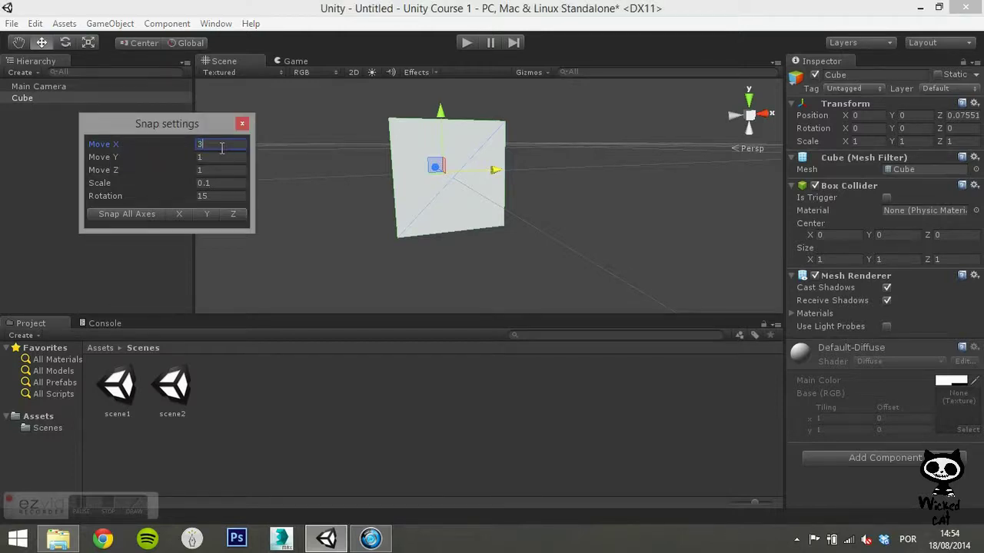
left_click(454, 176)
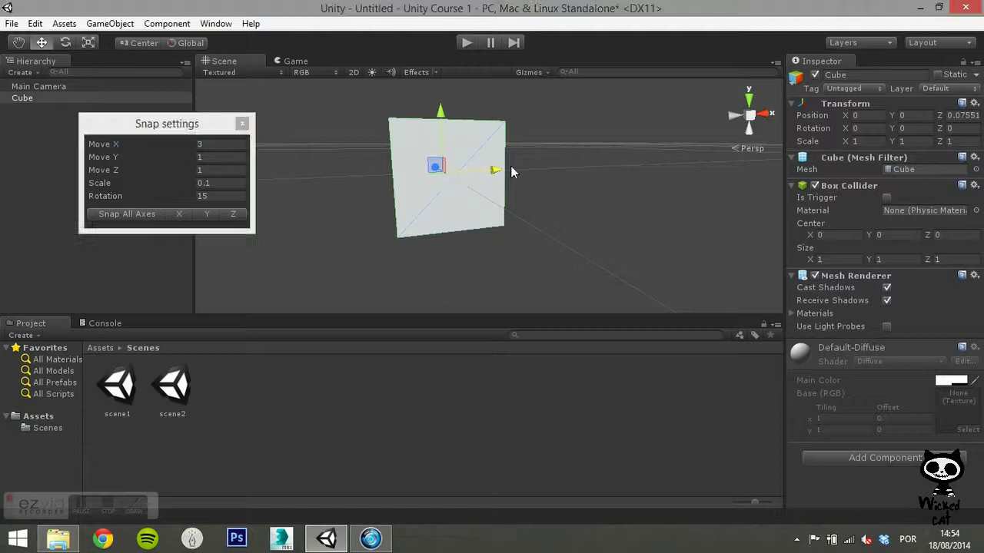
left_click_drag(556, 163, 87, 196, "ctrl")
left_click_drag(150, 195, 659, 169, "ctrl")
key("f")
Reset Move X snap to 1 and move the cube along X again.
left_click(210, 144)
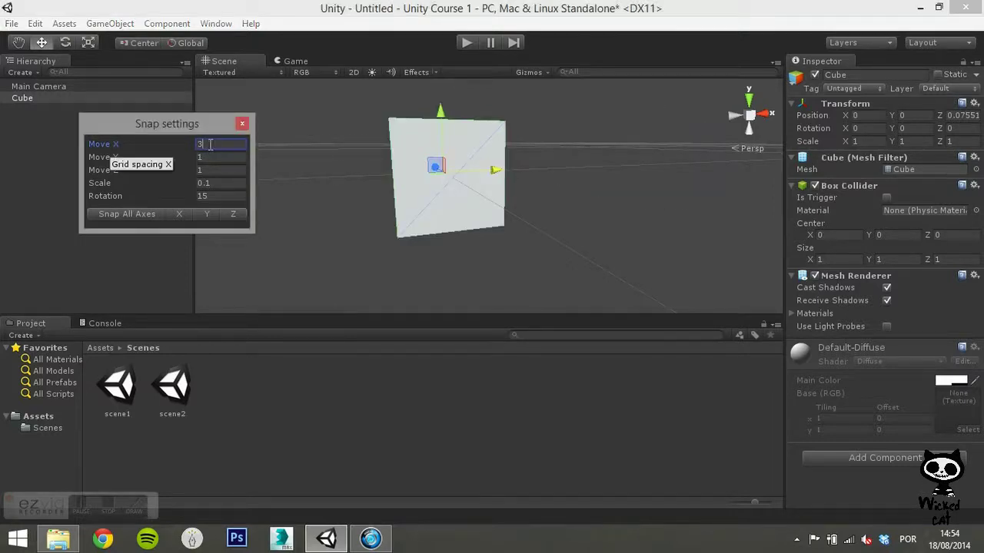
key("BackSpace")
type("1")
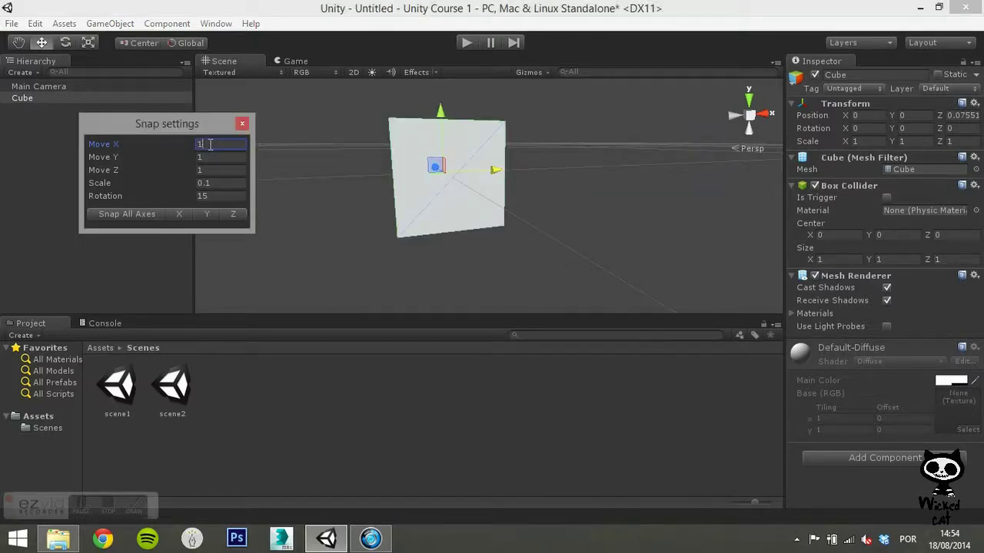
left_click_drag(487, 172, 515, 180)
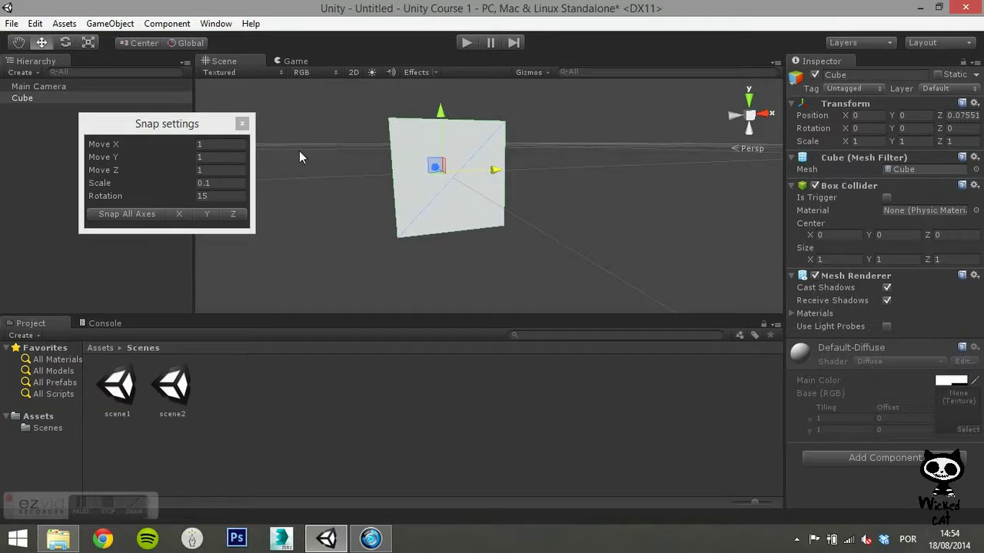
Close the Snap Settings window.
left_click(243, 124)
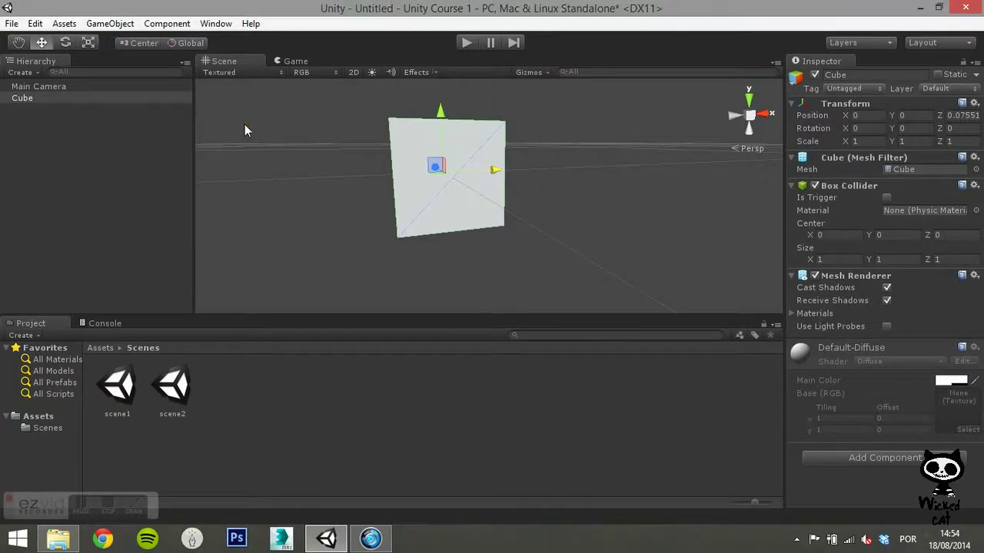